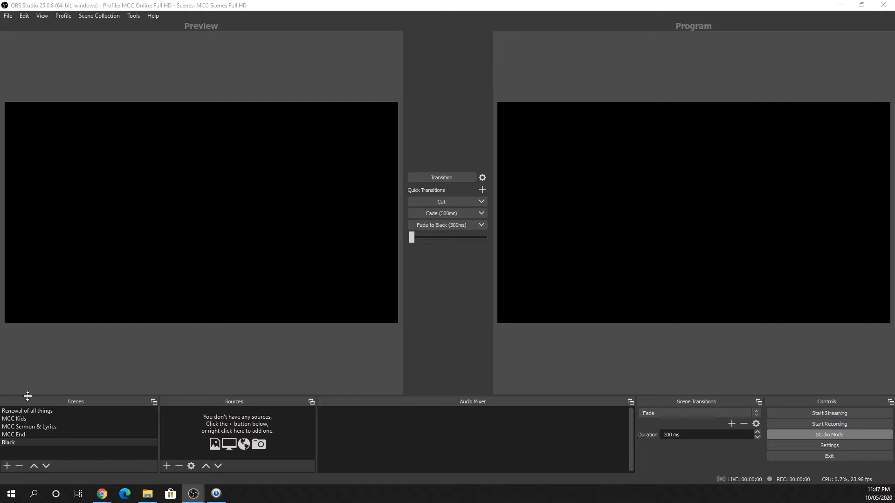
Load the "Renewal of all things" scene in the preview, and in Snaz start a countdown to 23:59:00
left_click(61, 413)
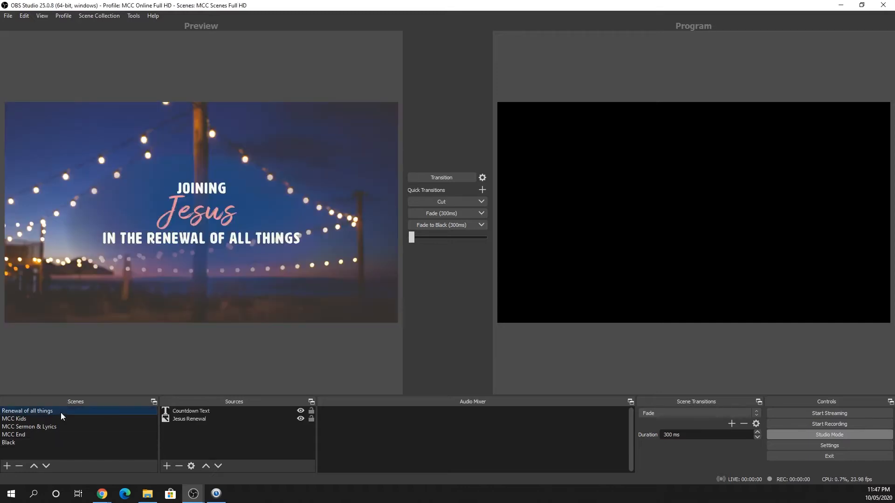
mouse_move(209, 498)
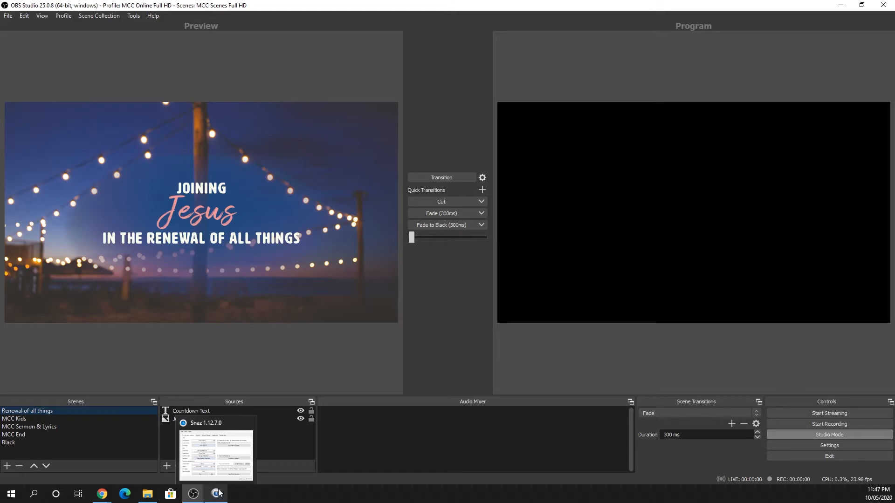
left_click(217, 493)
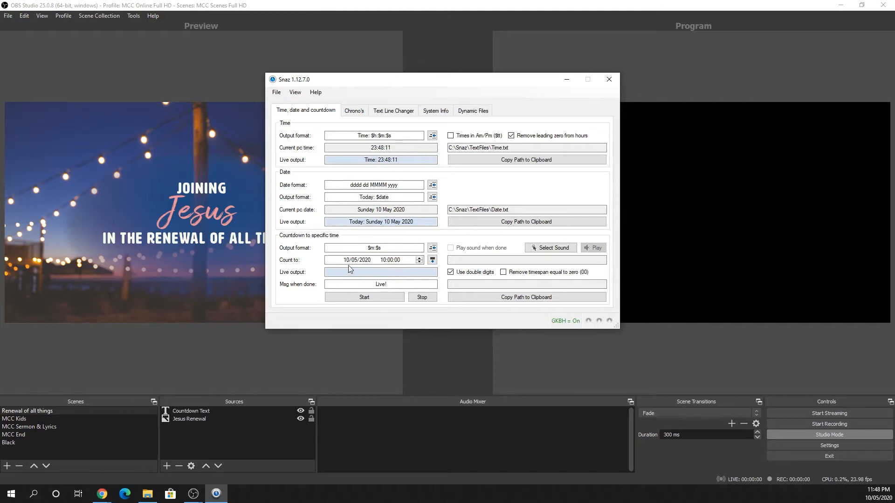
left_click(383, 260)
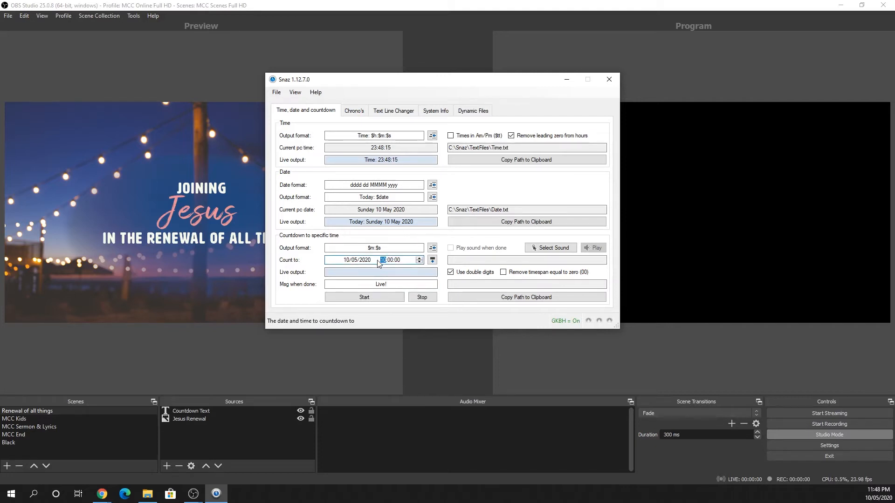
left_click(393, 262)
type("59")
left_click(391, 297)
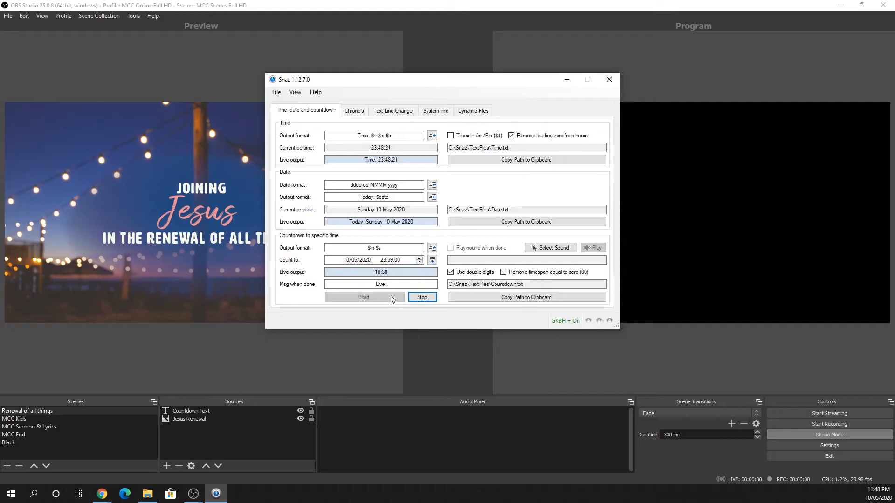
Switch back to OBS Studio and inspect which text file the Countdown Text source reads from
left_click(253, 356)
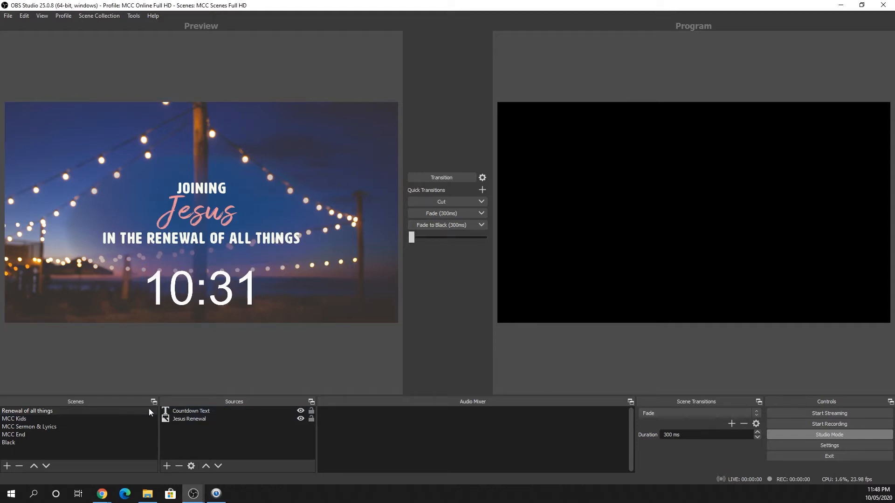
double_click(196, 411)
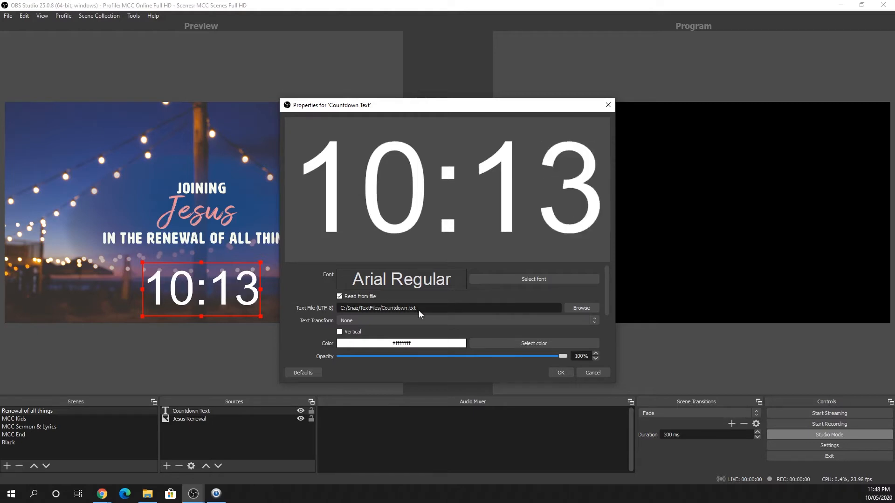
left_click(593, 373)
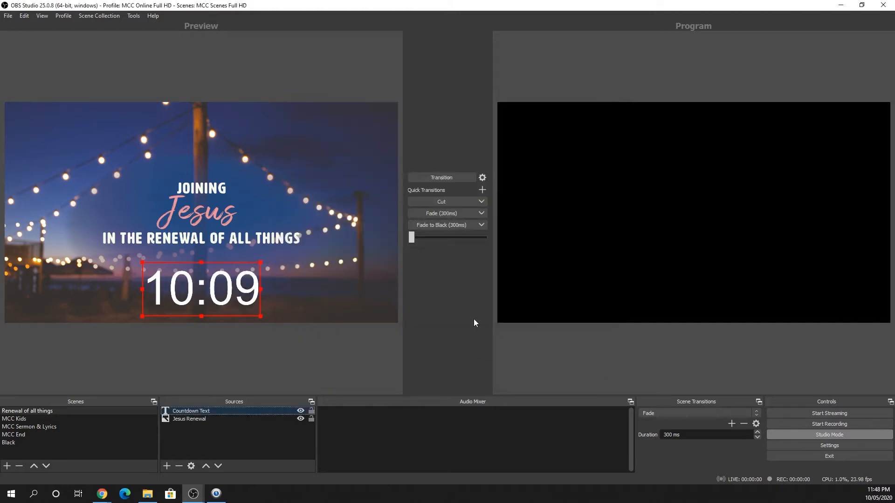
Transition the "Renewal of all things" scene to Program, followed by the MCC Kids scene
left_click(451, 178)
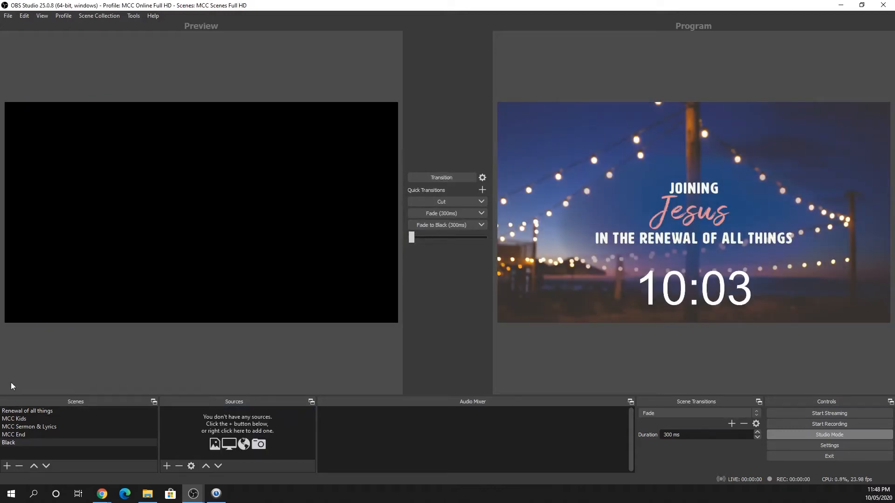
left_click(19, 422)
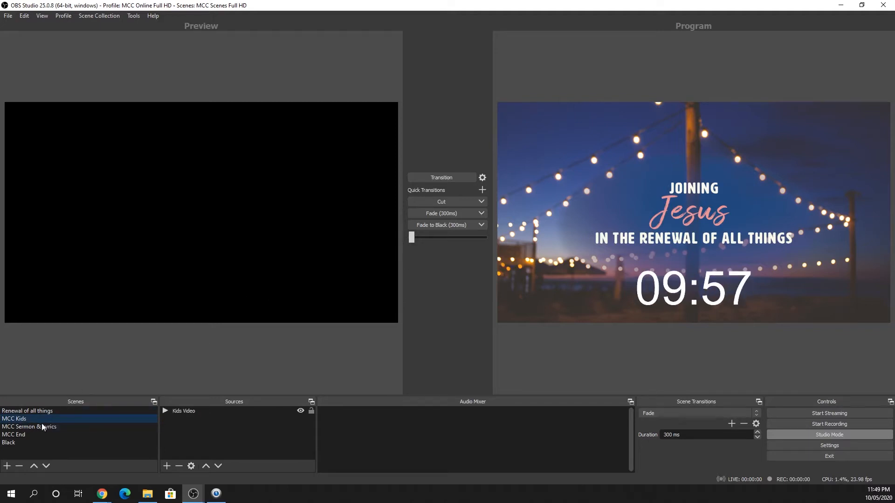
left_click(436, 180)
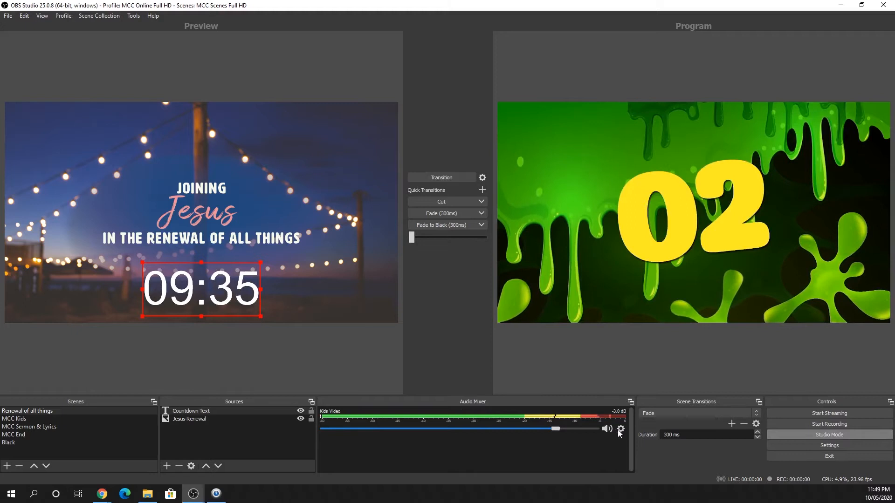
Set the audio monitoring of the Kids Video source to Monitor Off in its advanced audio properties
left_click(620, 431)
left_click(633, 425)
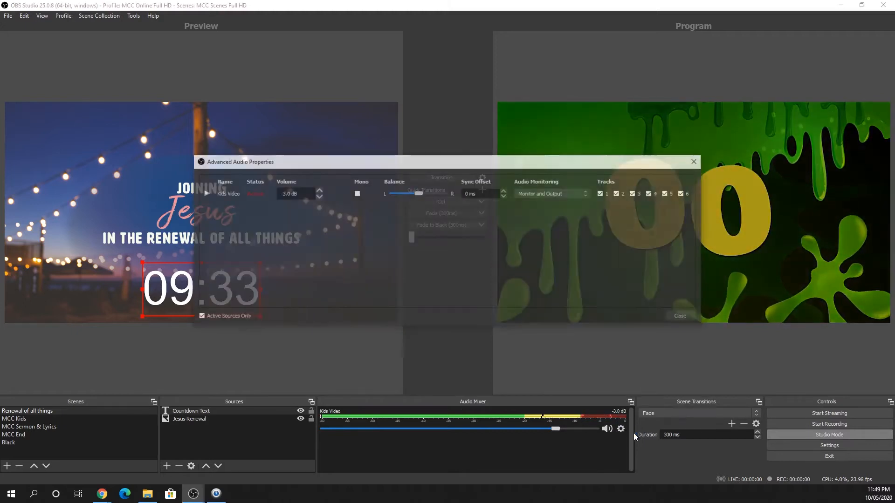
left_click(572, 193)
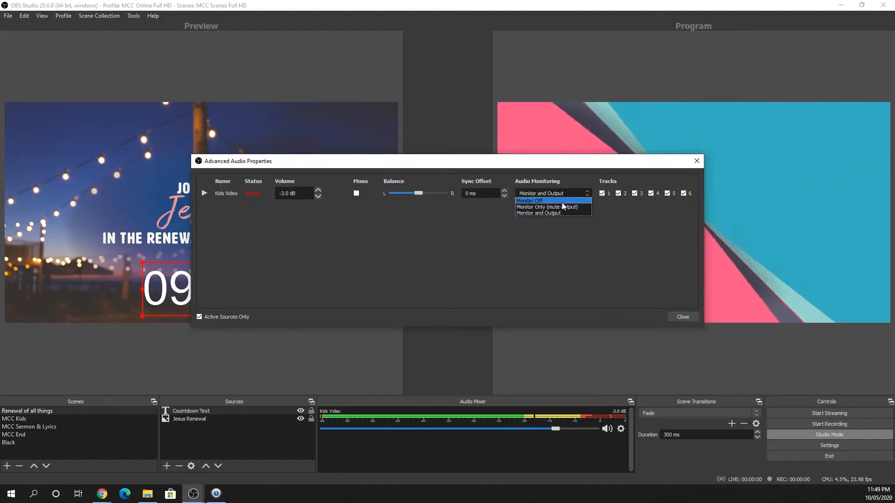
left_click(561, 201)
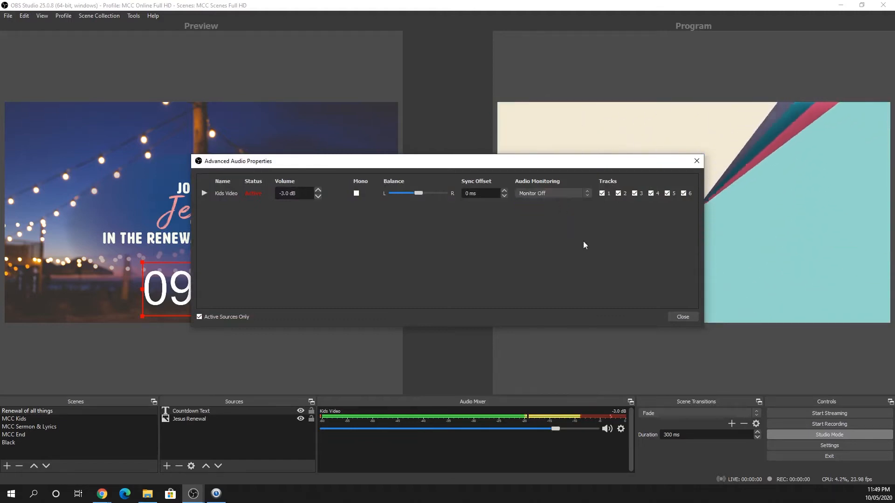
left_click(678, 317)
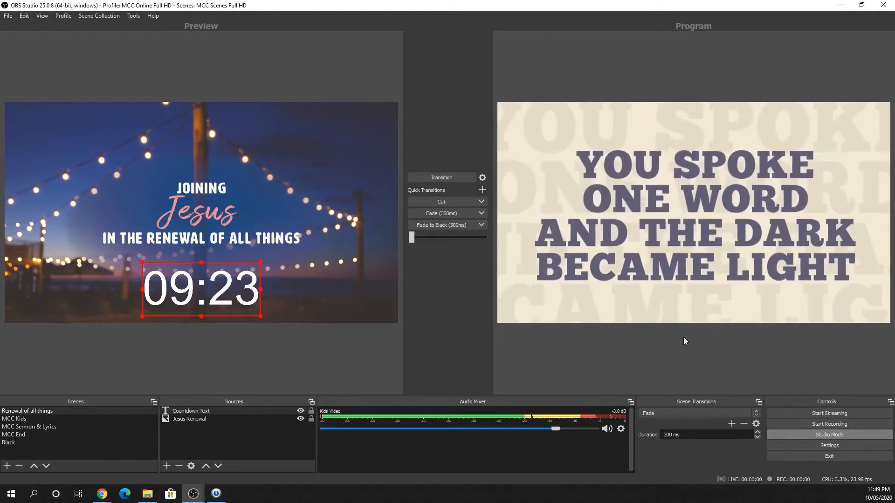
Review the audio monitoring options for Kids Video in Advanced Audio Properties, choosing Monitor Off again
left_click(621, 431)
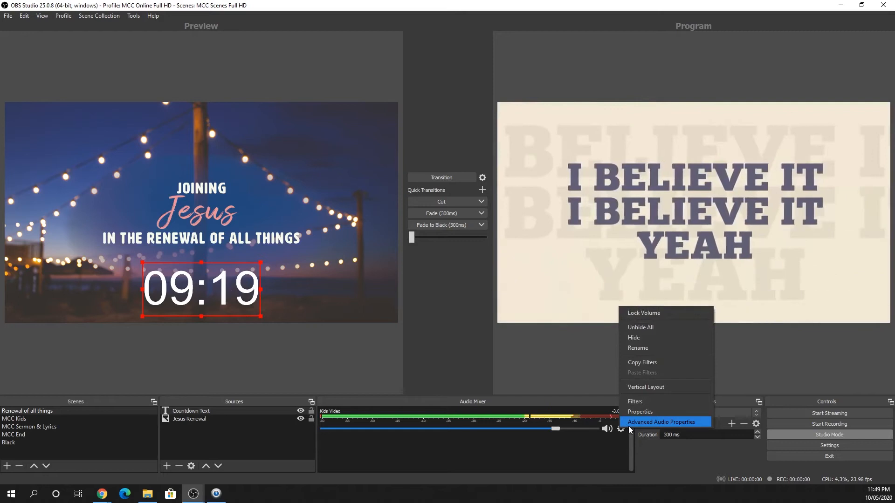
left_click(630, 422)
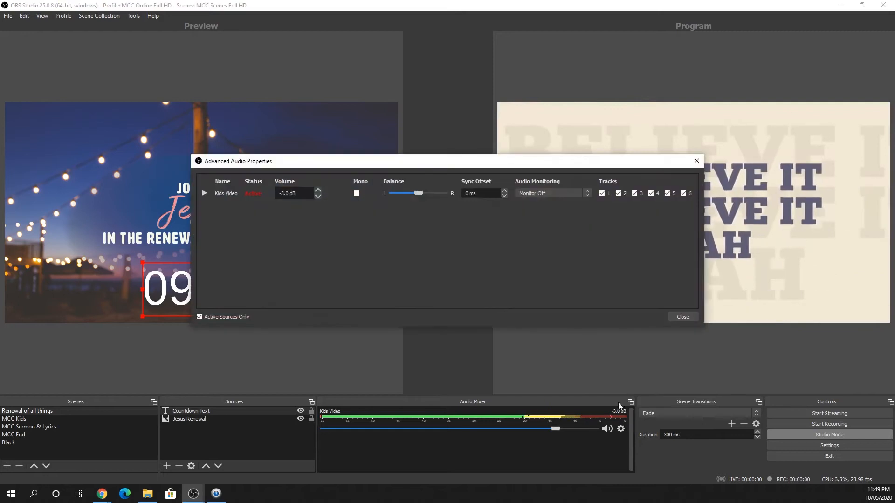
left_click(550, 194)
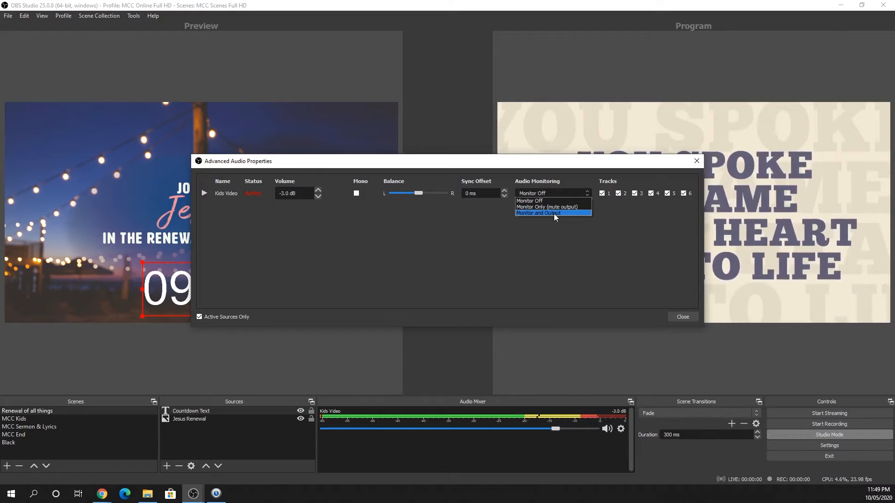
left_click(549, 200)
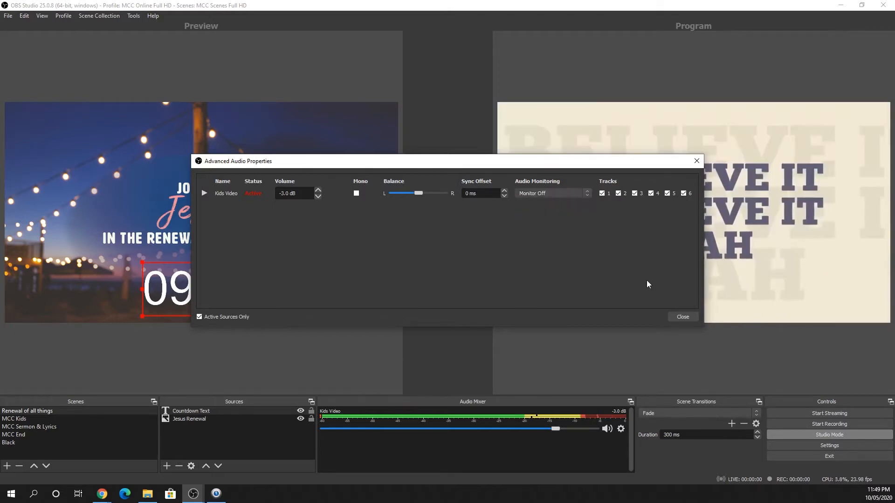
left_click(684, 316)
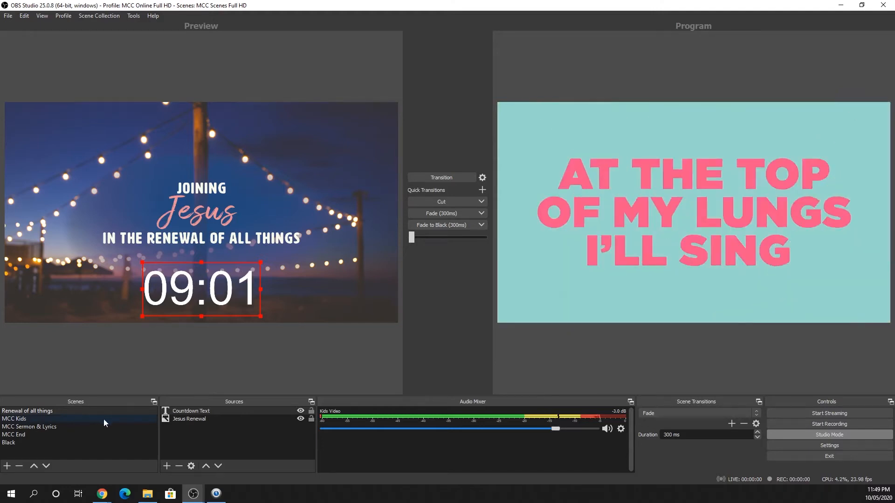
Transition the "Renewal of all things" scene back to Program and check the running countdown in Snaz
left_click(460, 180)
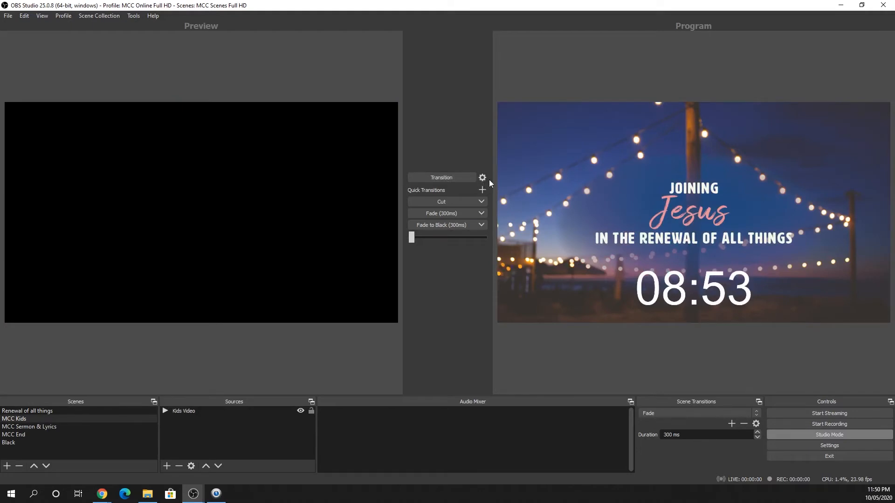
left_click(216, 493)
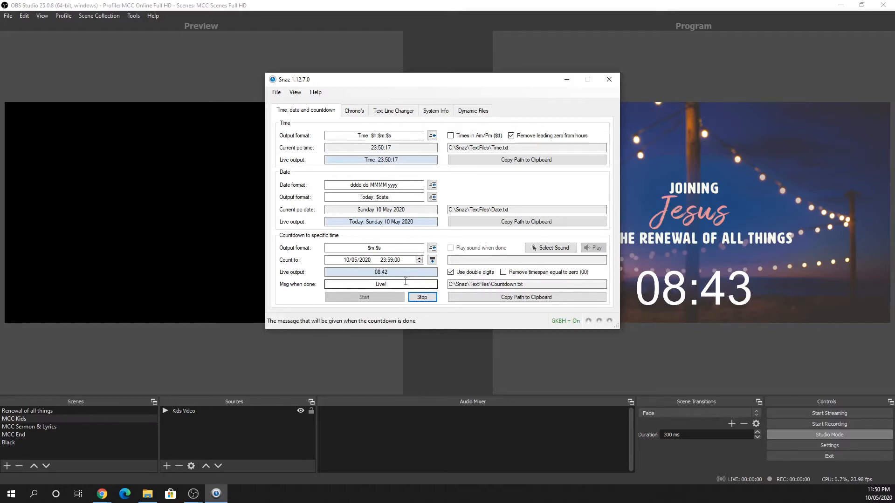
left_click(567, 79)
In the MCC Sermon & Lyrics scene, move Power Point Overlay below Sermon Full and transition the scene to Program
left_click(51, 426)
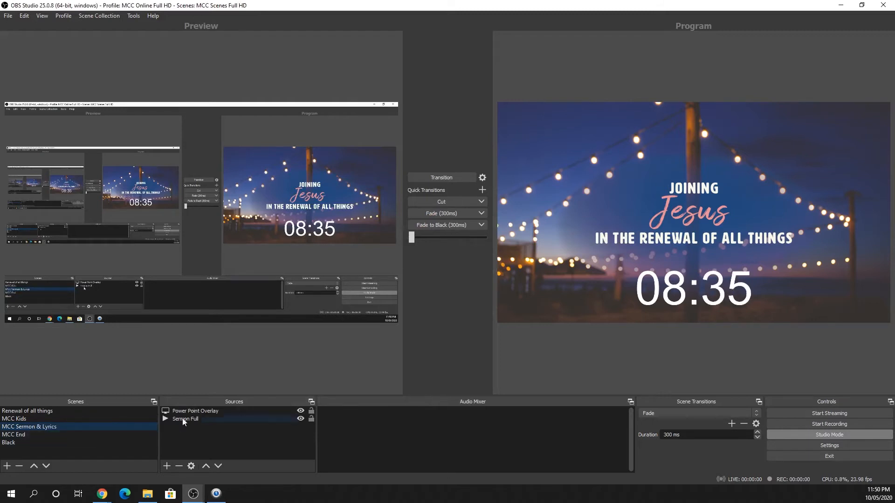
left_click(192, 410)
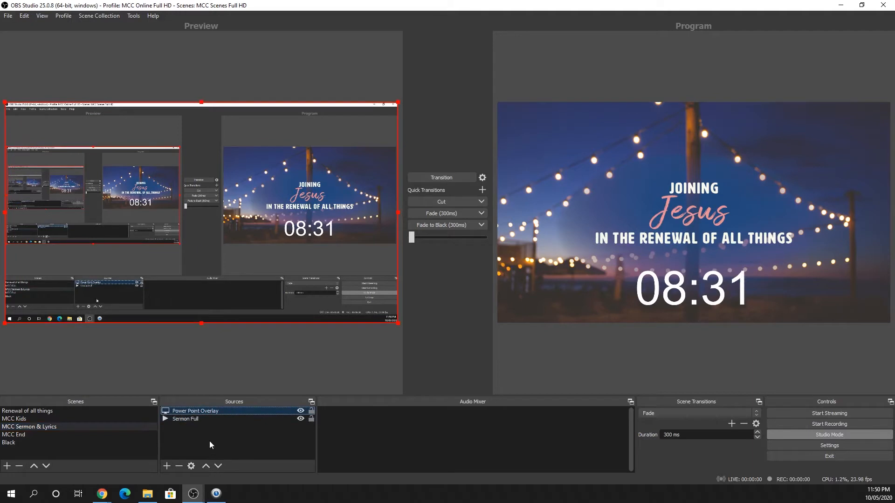
left_click(218, 466)
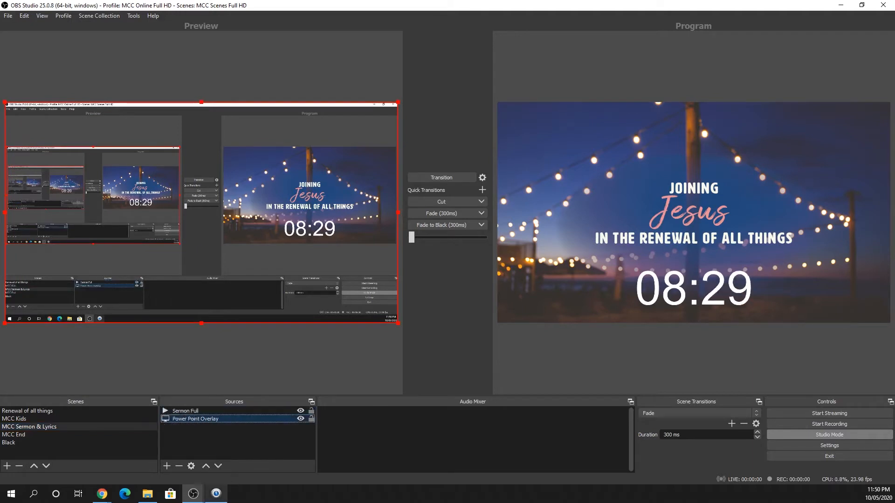
left_click(192, 410)
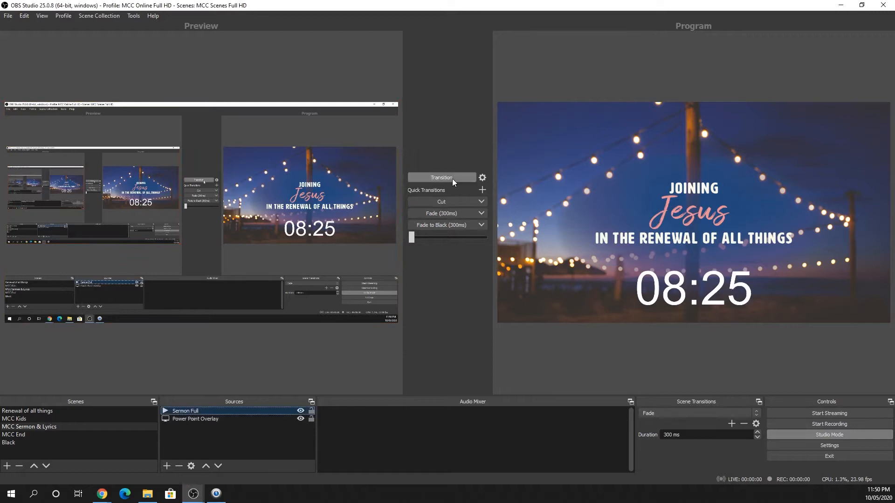
left_click(452, 178)
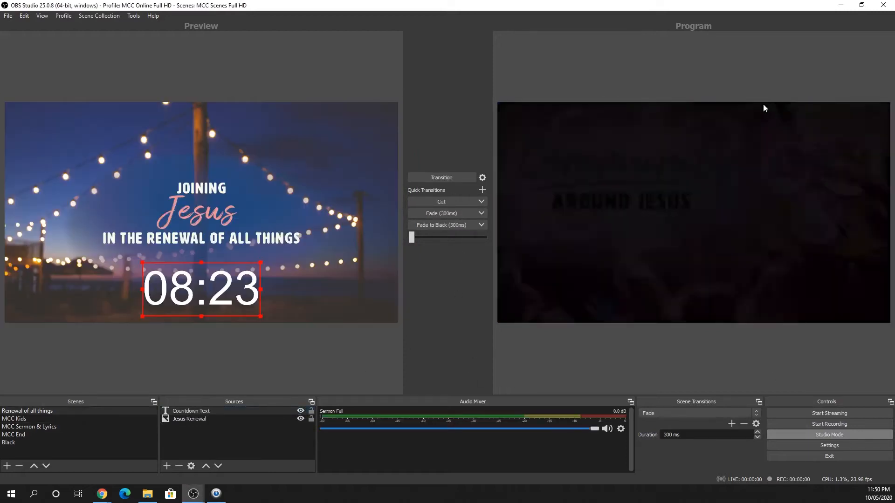
Adjust the audio monitoring setting of the Sermon Full source in its advanced audio properties
right_click(624, 428)
left_click(653, 421)
left_click(569, 192)
left_click(564, 194)
left_click(679, 316)
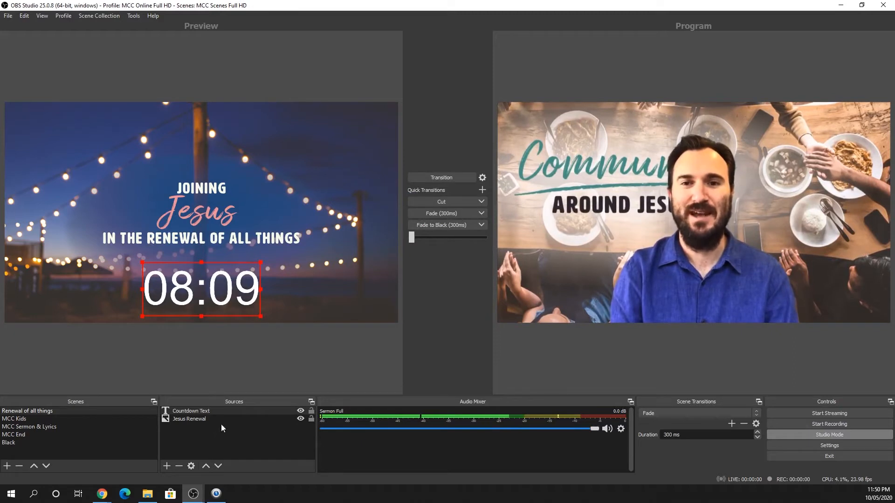
Load the MCC Sermon & Lyrics scene in the preview and inspect the local file and playback properties of Sermon Full
left_click(65, 427)
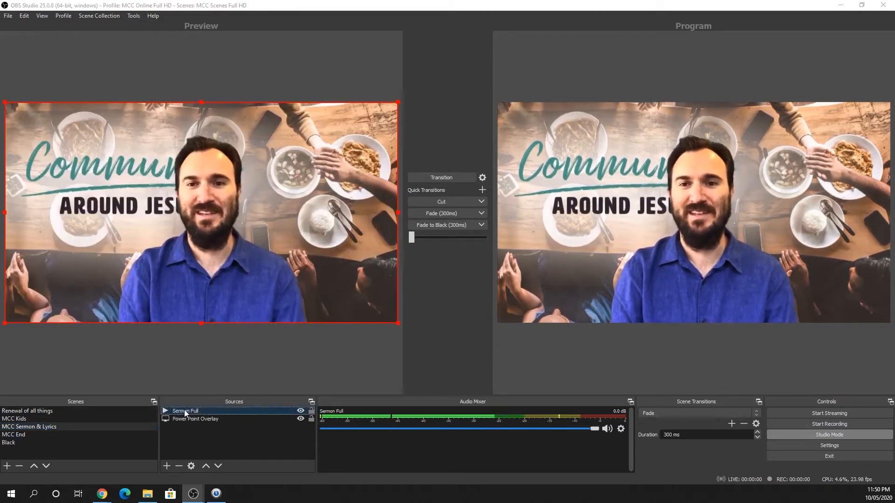
double_click(183, 410)
triple_click(405, 301)
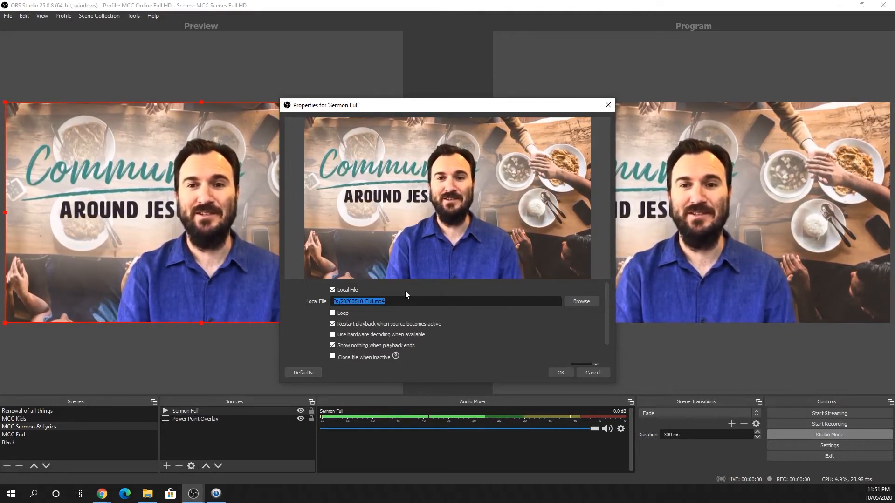
left_click(597, 373)
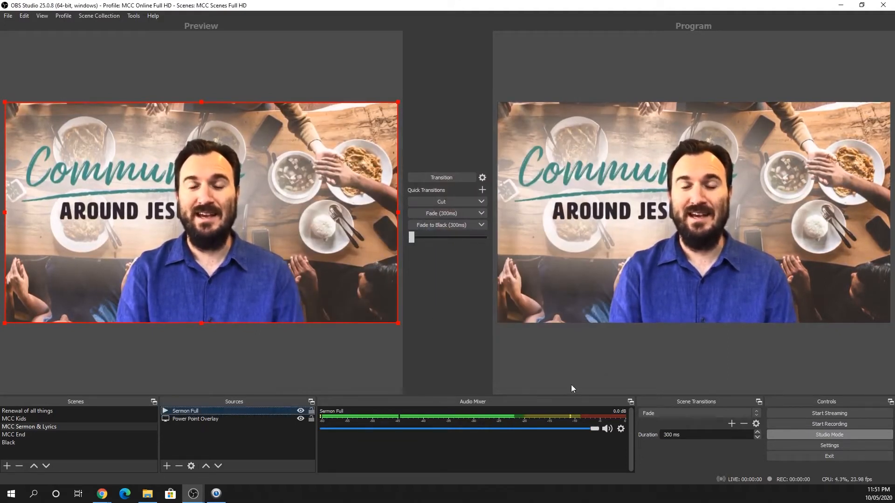
Move Power Point Overlay above Sermon Full and open its filters to review the Color Key settings
left_click(278, 421)
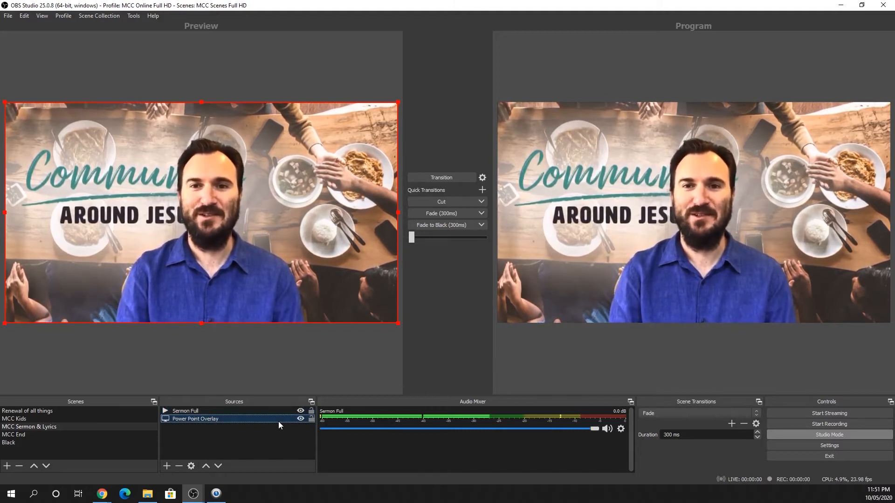
left_click(208, 465)
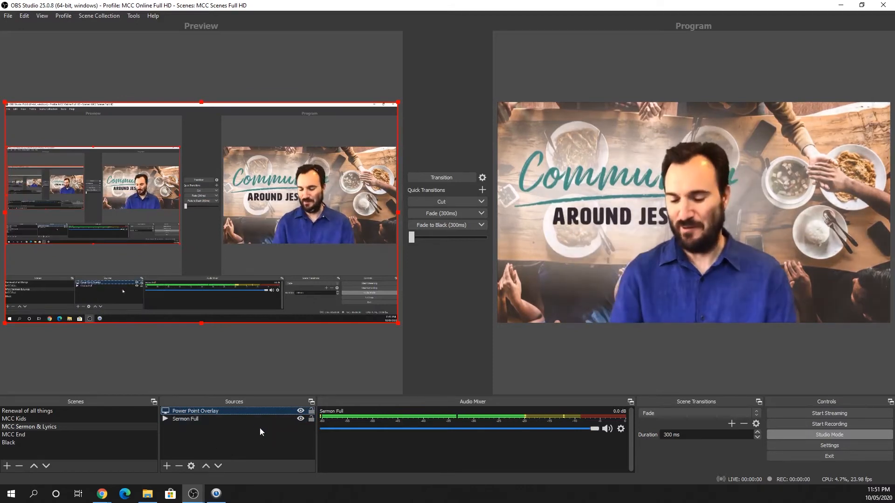
right_click(255, 412)
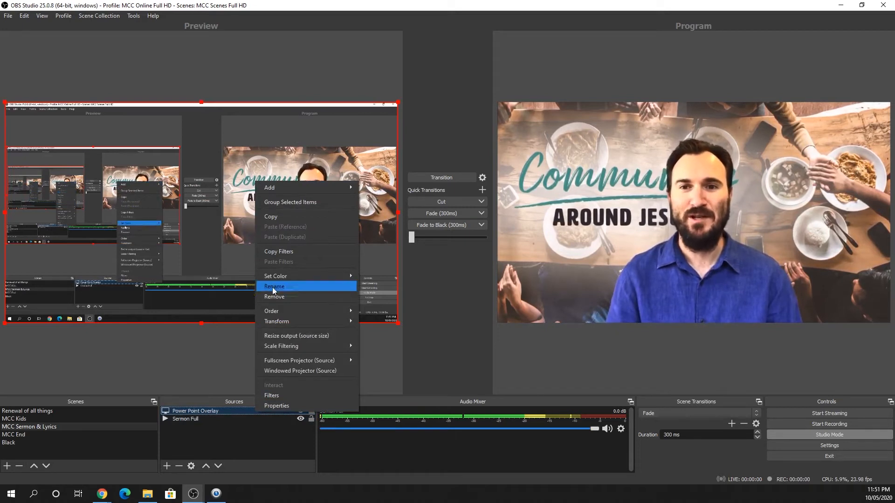
left_click(284, 393)
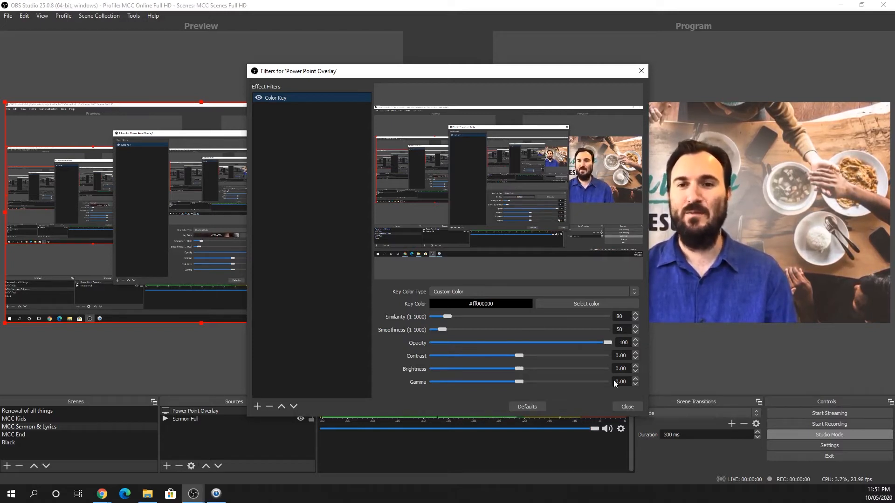
Close the Power Point Overlay filters and transition the MCC End scene to Program
left_click(627, 407)
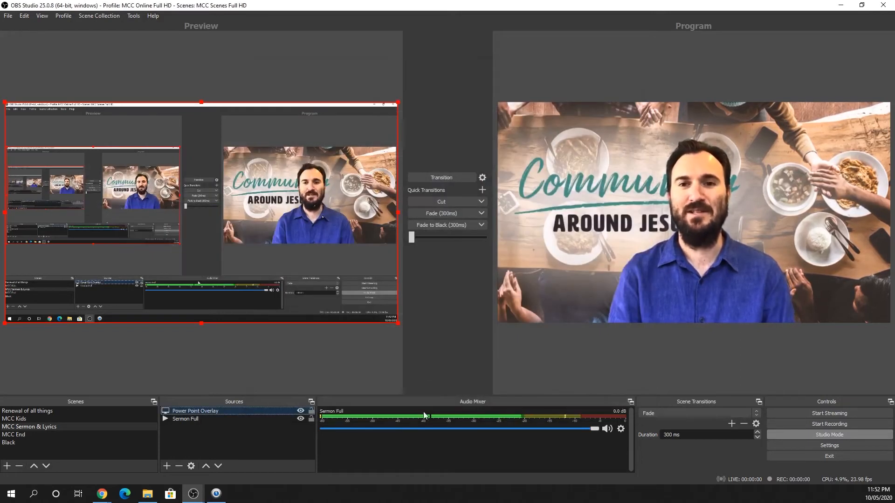
left_click(108, 436)
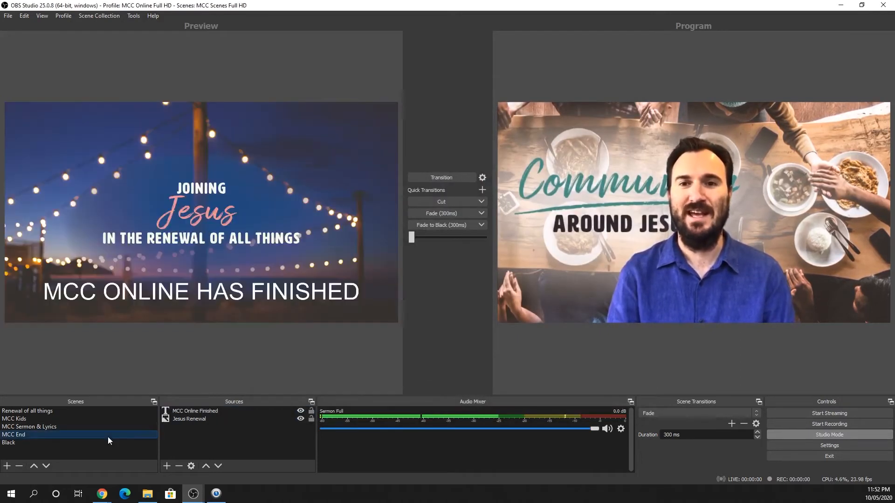
left_click(465, 179)
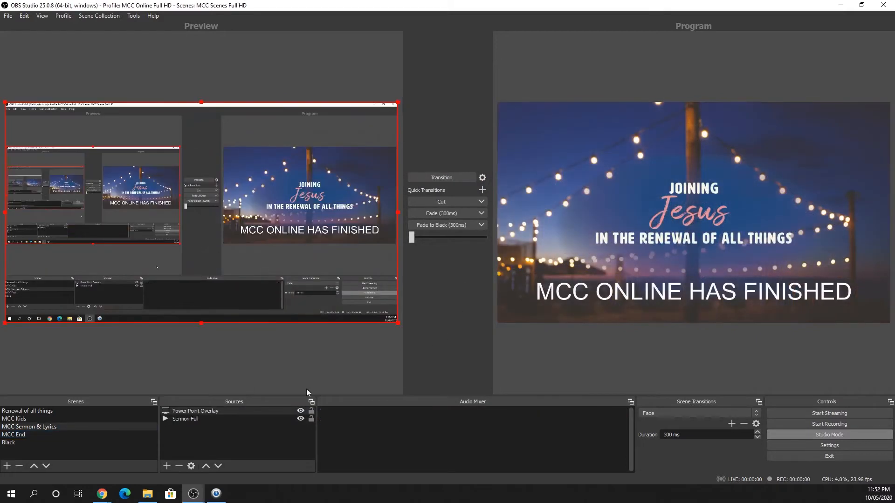
Load the MCC End scene in the preview and inspect the Jesus Renewal image file and the MCC Online Finished text properties
left_click(63, 432)
double_click(200, 419)
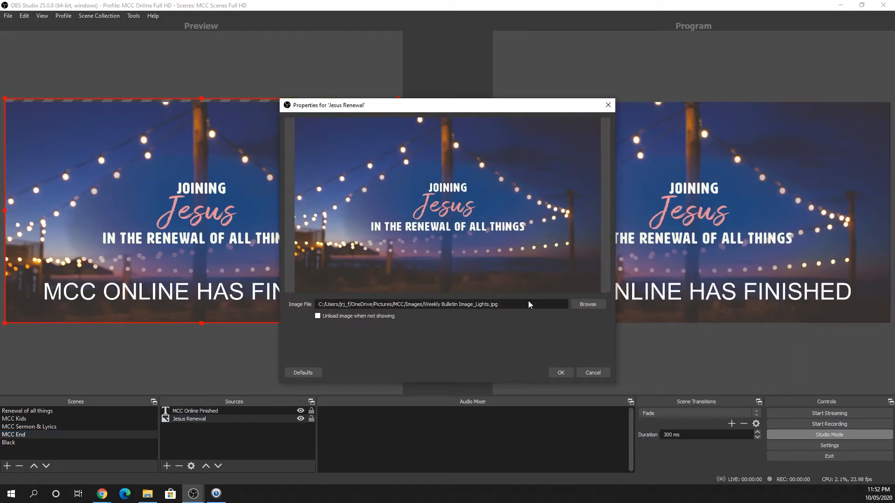
left_click(584, 306)
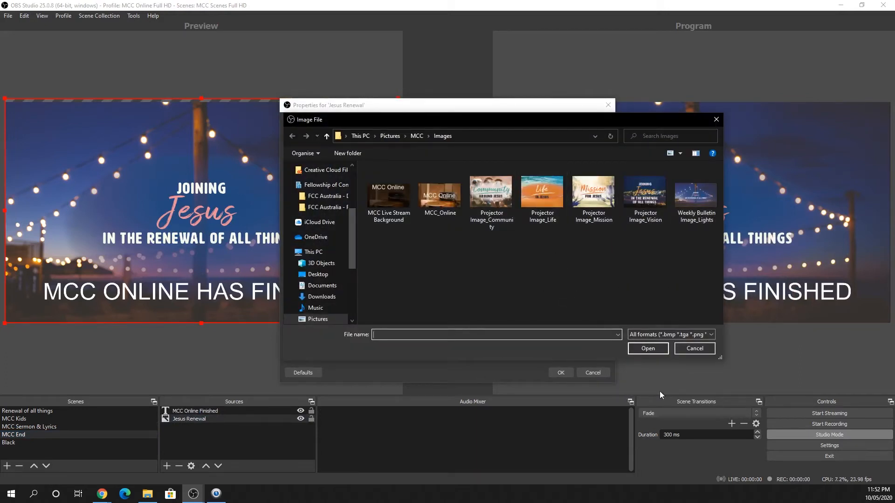
left_click(694, 350)
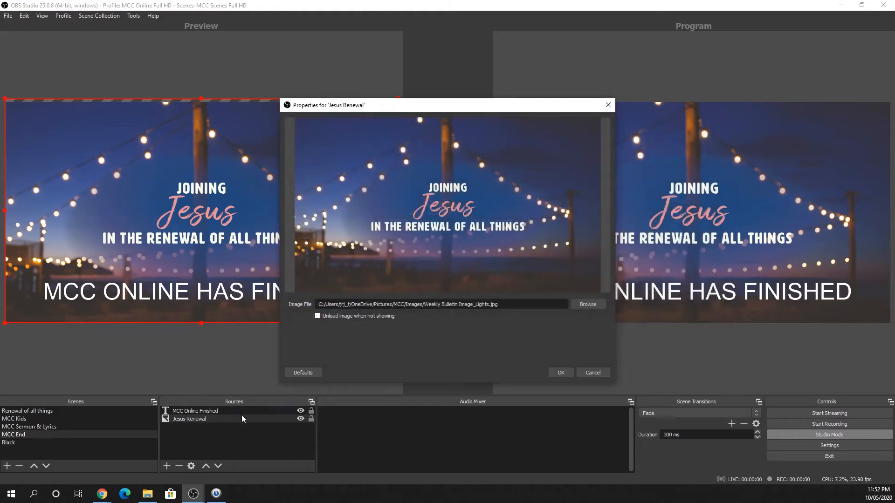
left_click(596, 375)
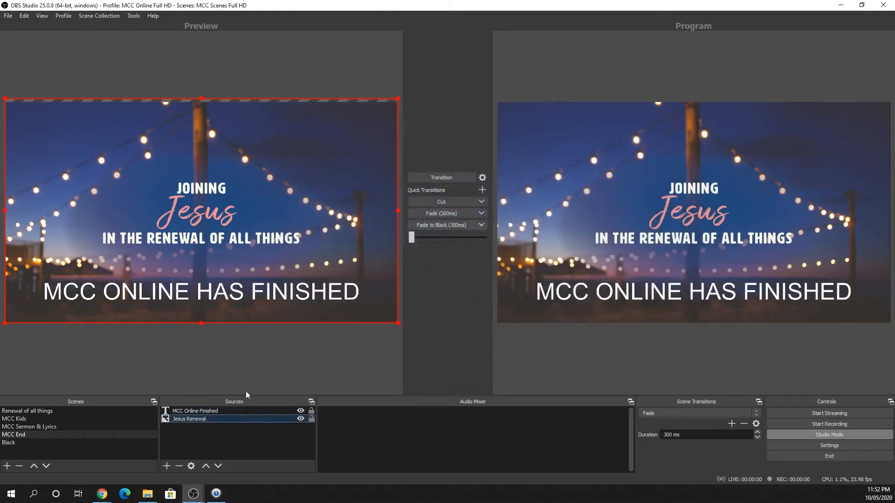
double_click(229, 411)
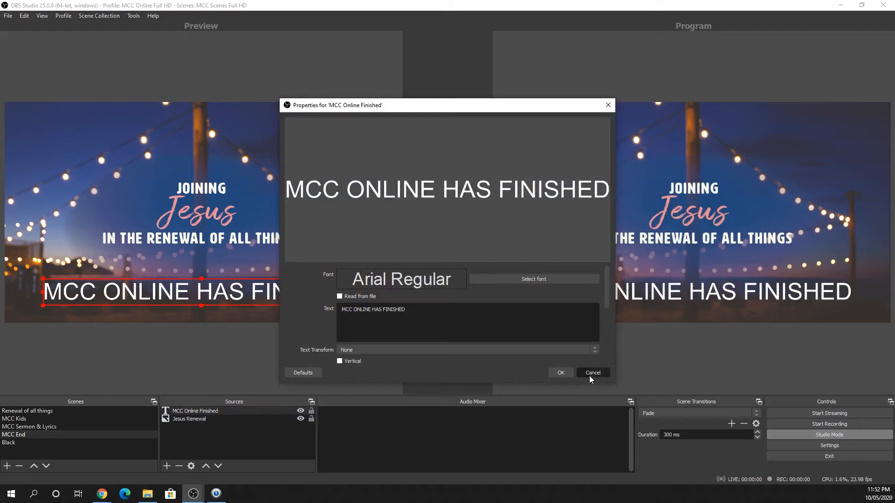
left_click(589, 376)
left_click(281, 368)
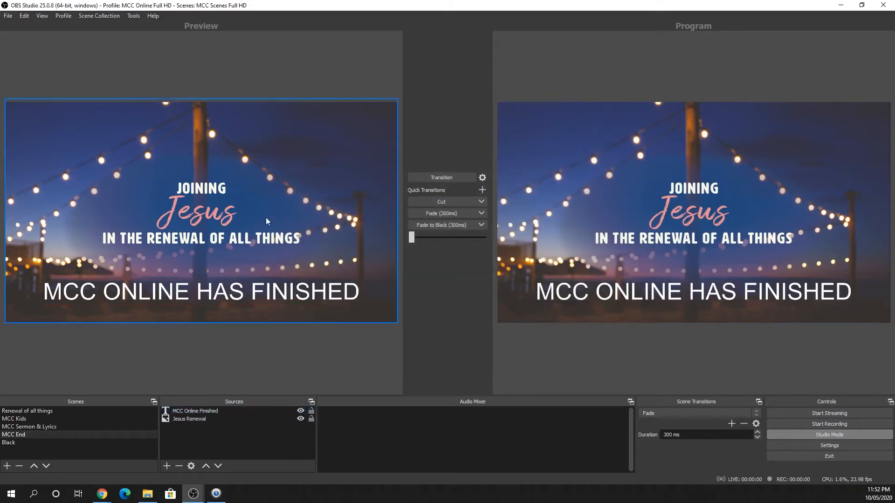
Add a new scene named Example
left_click(7, 466)
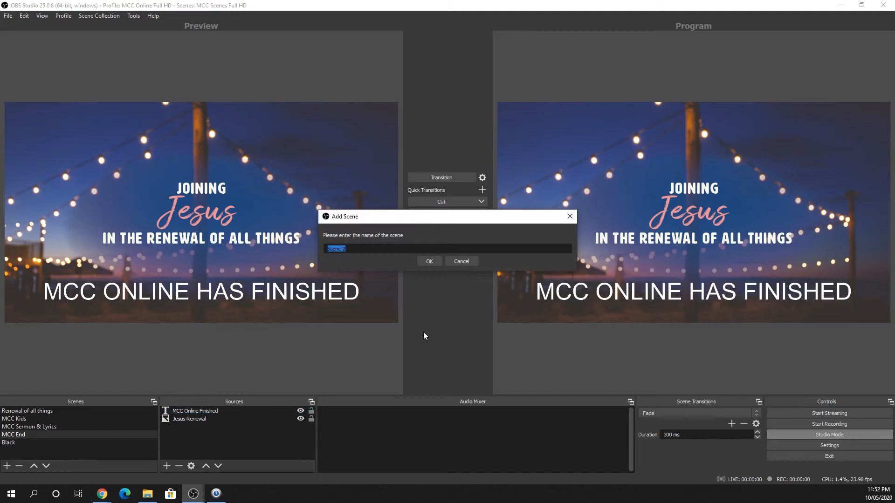
type("Example")
left_click(430, 264)
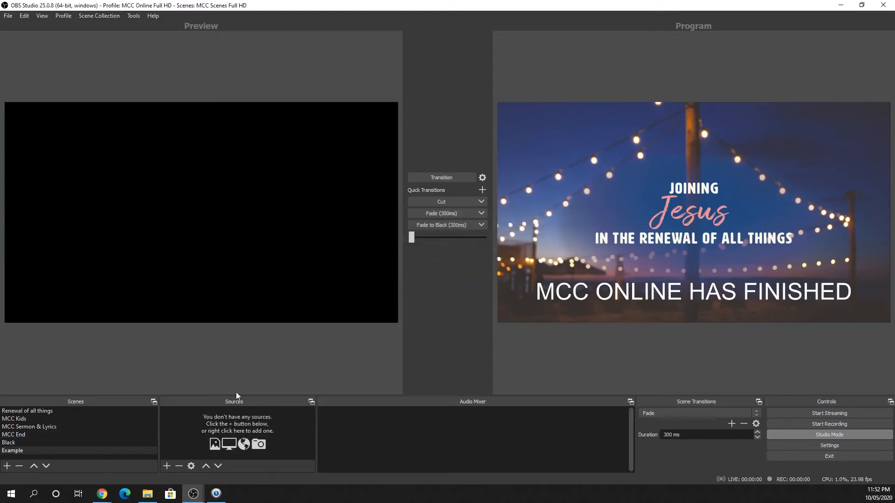
Add a new Image source named Community Around Jesus to the Example scene
left_click(167, 465)
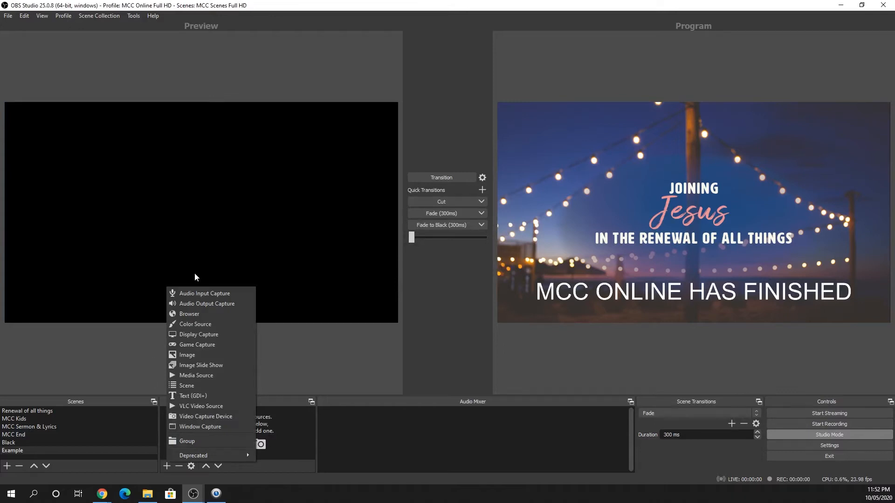
left_click(209, 357)
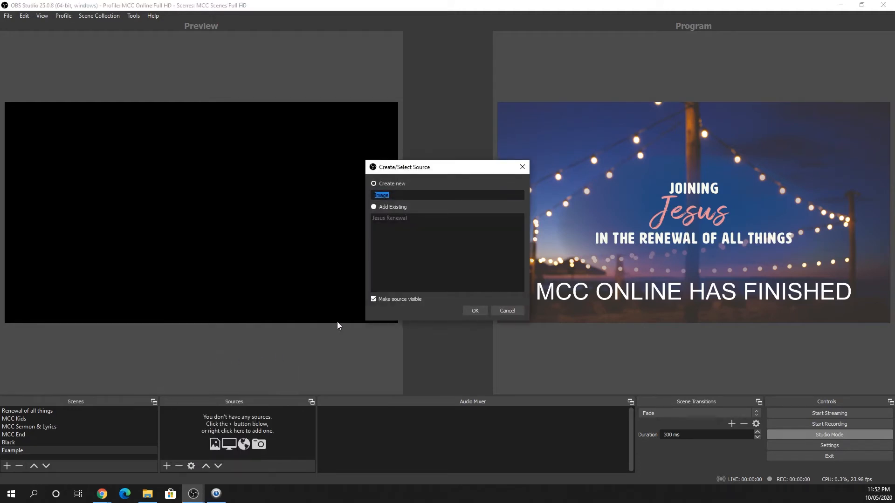
type("Community Around Jesus")
left_click(467, 309)
left_click(583, 303)
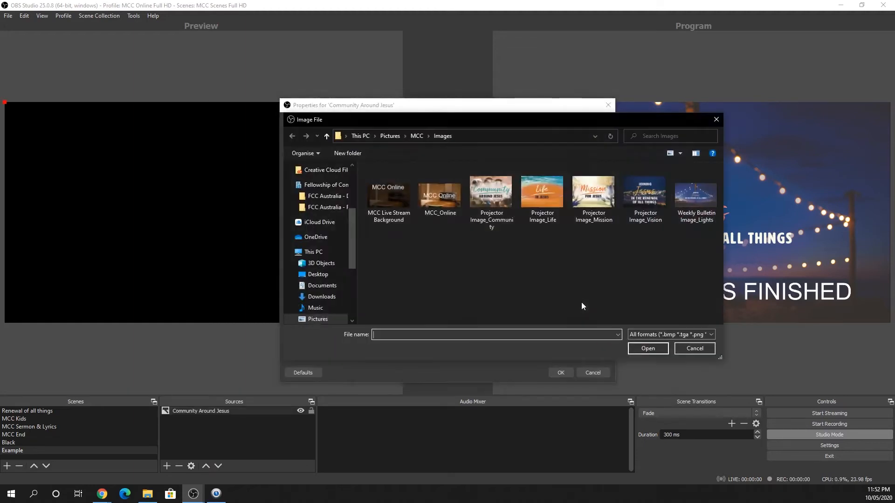
left_click(509, 228)
left_click(639, 347)
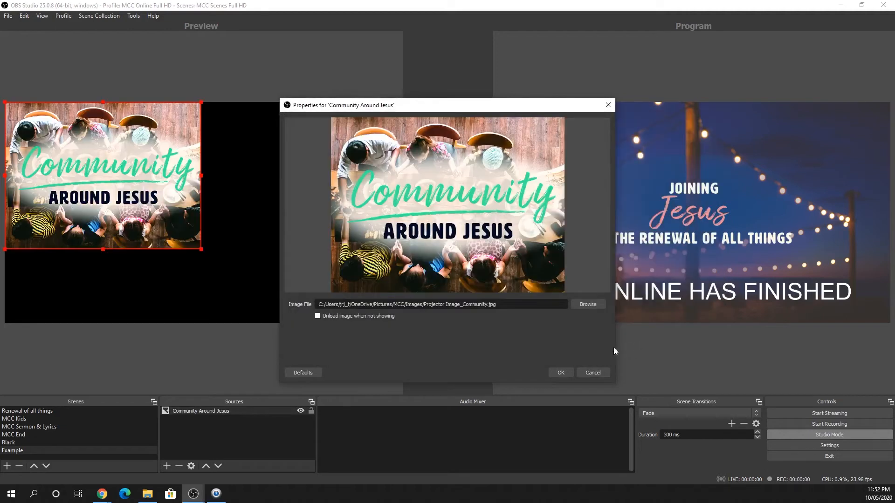
left_click(592, 372)
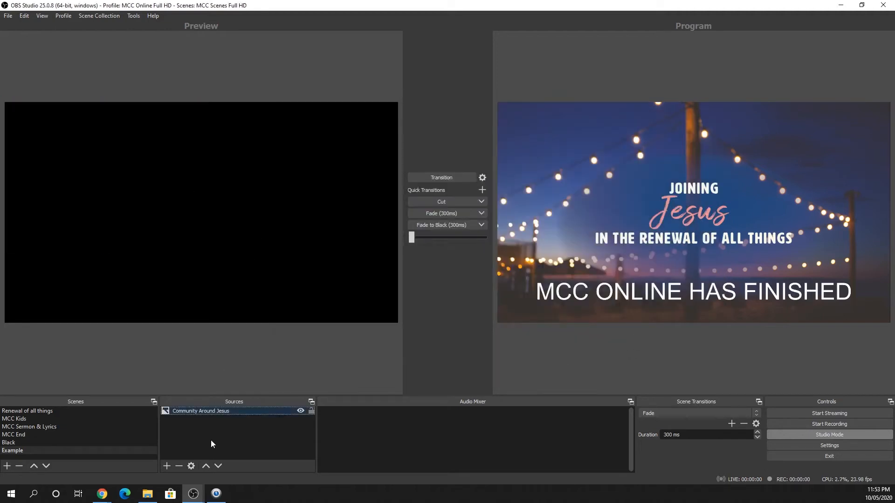
Load the Example scene in the preview and transition it to Program
left_click(41, 442)
left_click(41, 450)
left_click(87, 126)
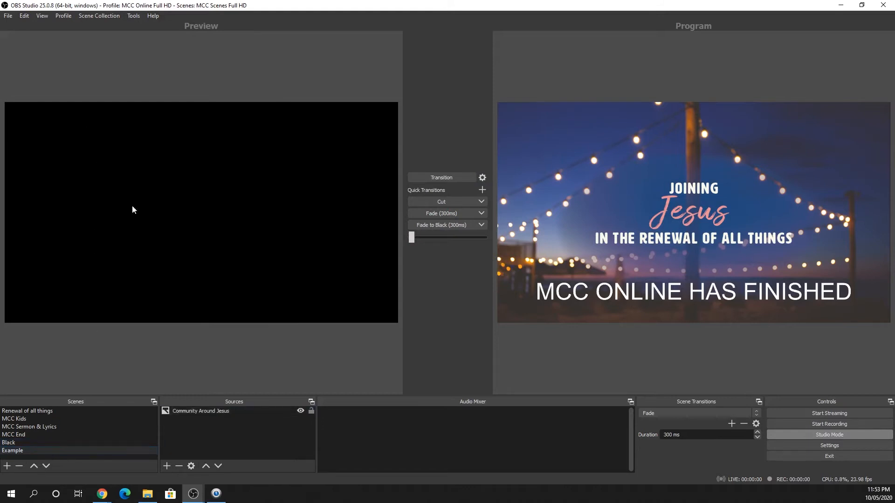
left_click(440, 177)
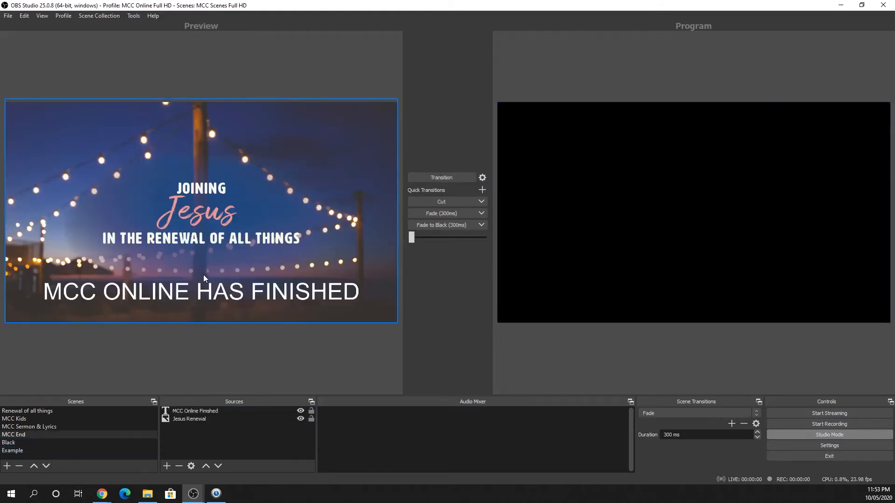
Check the Black and Example scenes in the preview and transition MCC End back to Program
left_click(59, 445)
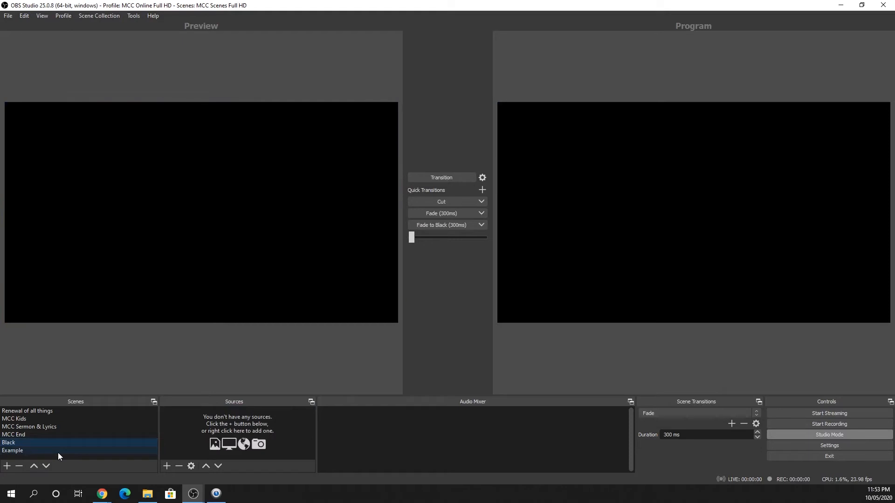
left_click(57, 451)
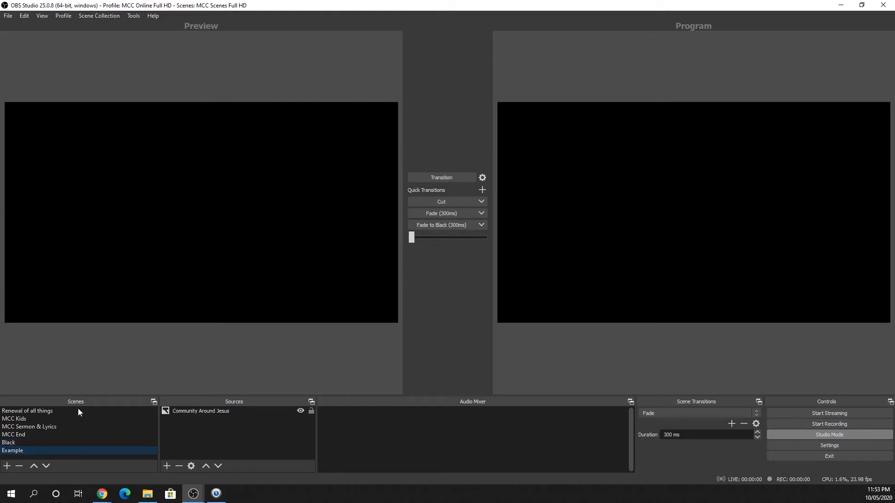
left_click(42, 433)
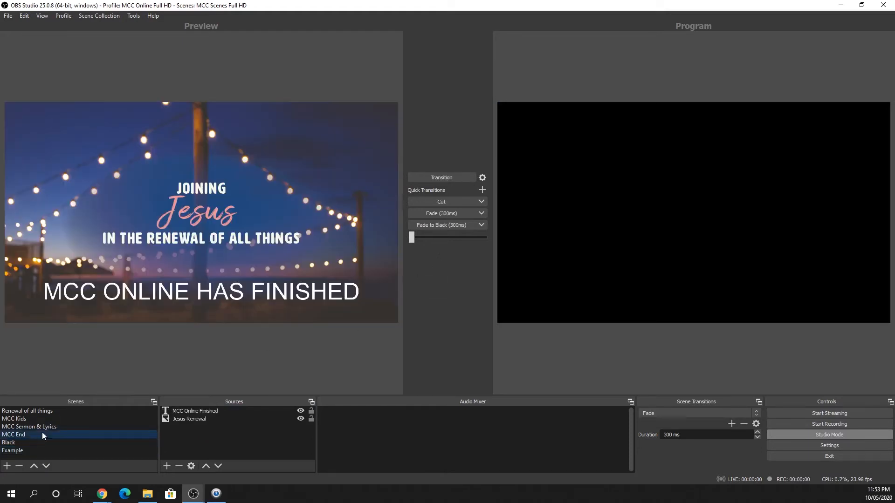
left_click(441, 179)
Set the image file of the Community Around Jesus source to Projector Image_Community.jpg
double_click(201, 411)
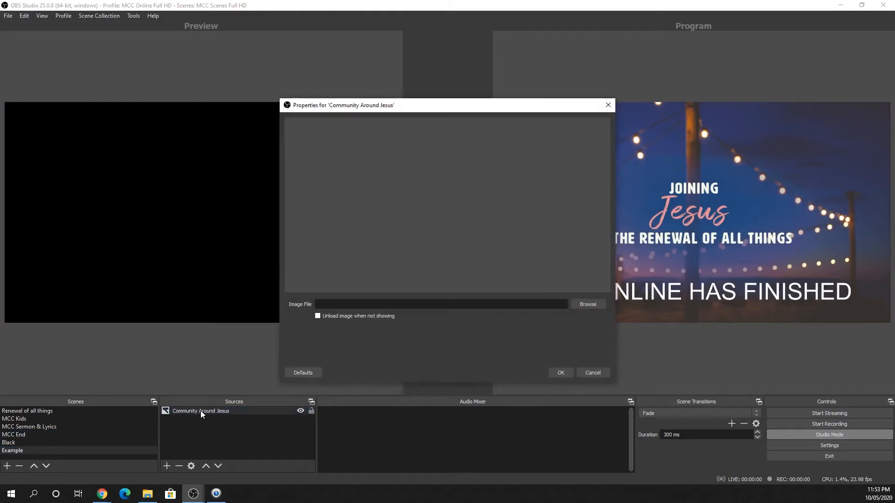
left_click(586, 304)
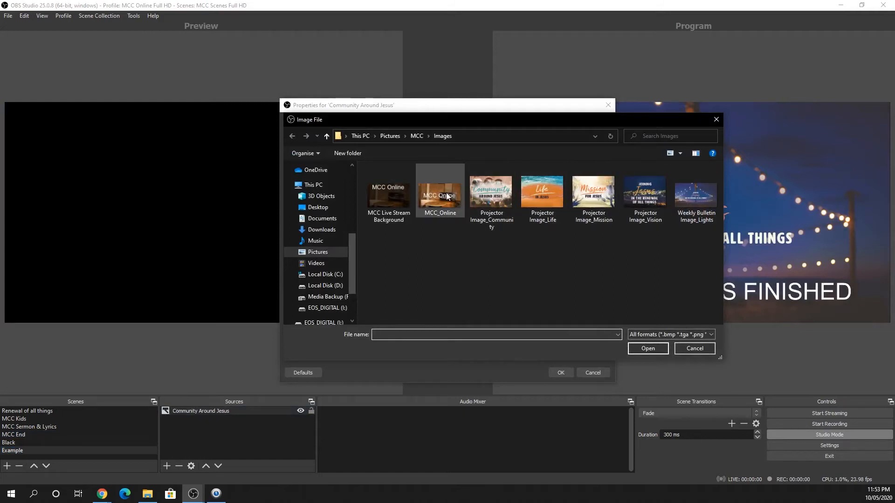
left_click(484, 197)
left_click(637, 352)
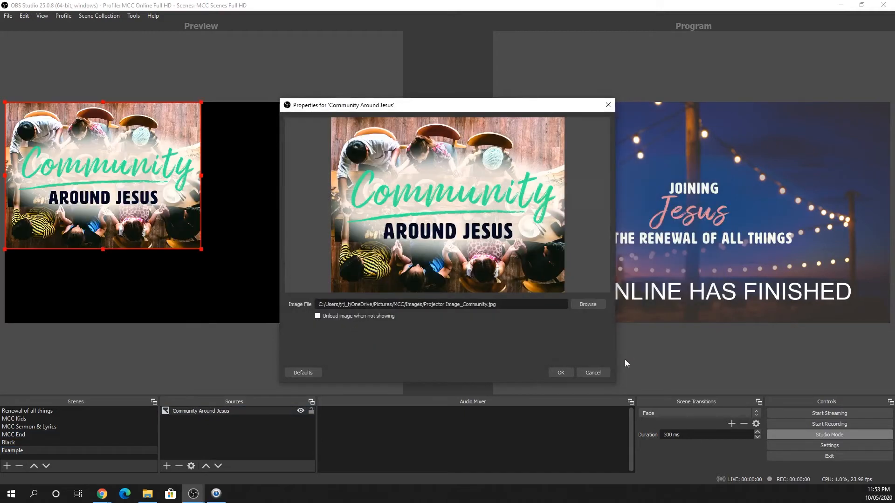
left_click(558, 370)
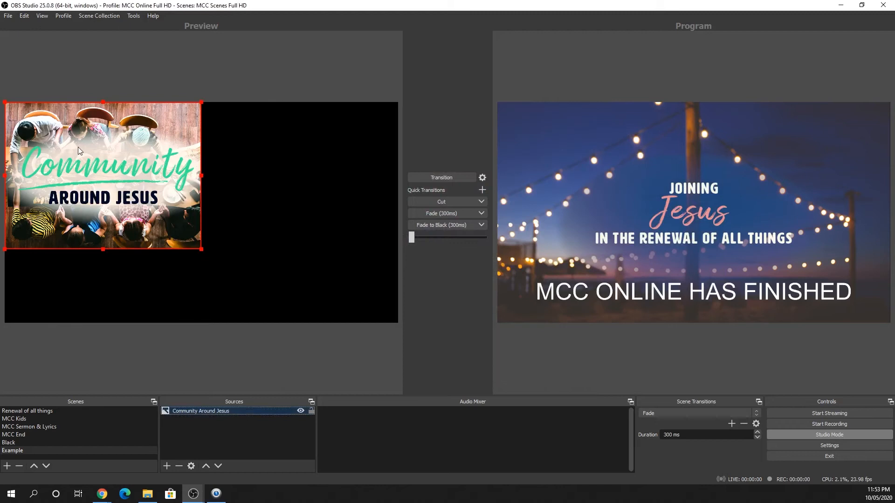
Scale the Community Around Jesus image up proportionally in the preview until it fills the canvas height
left_click(116, 189)
mouse_move(131, 175)
left_mouse_down()
mouse_move(223, 218)
mouse_move(228, 235)
mouse_move(200, 187)
mouse_move(228, 203)
mouse_move(135, 178)
left_mouse_up()
left_click_drag(202, 250, 302, 321)
left_click(359, 253)
left_click(214, 244)
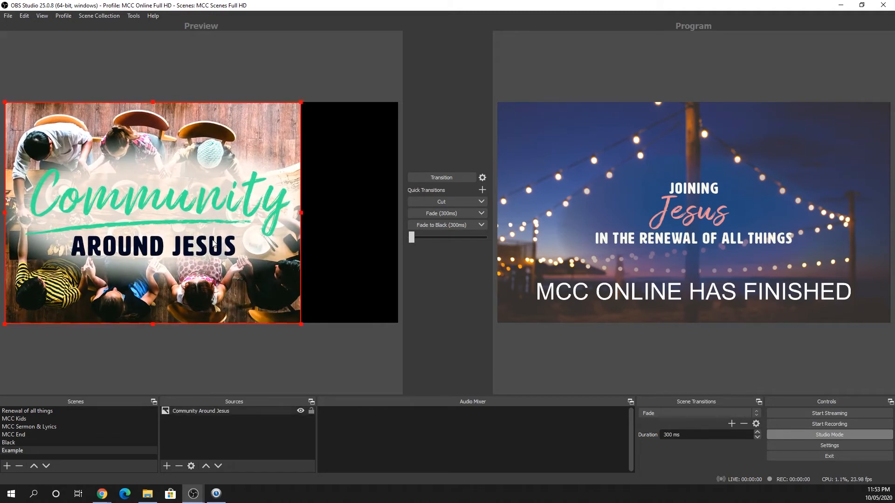
Apply the Center to screen transform to the Community Around Jesus image
right_click(213, 242)
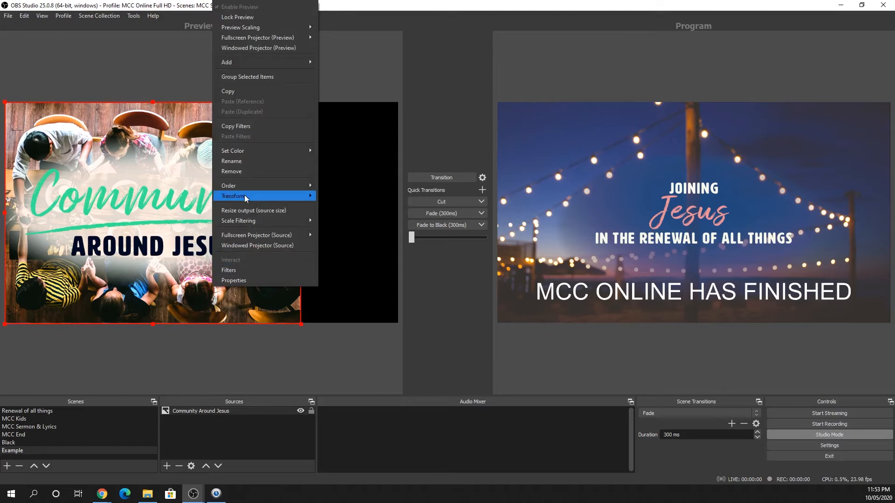
mouse_move(245, 196)
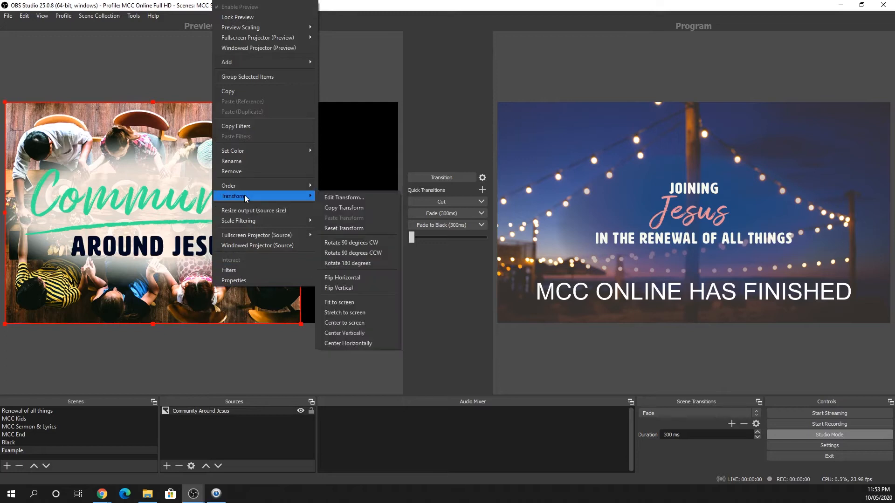
left_click(366, 326)
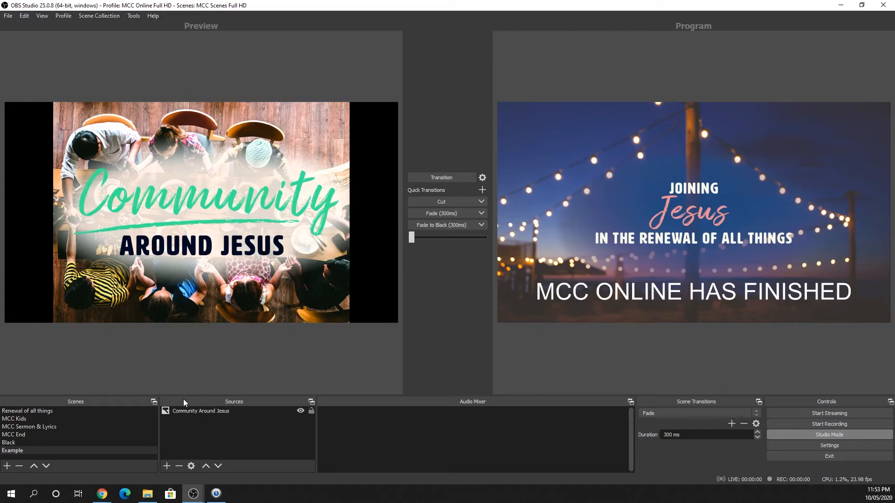
Add a Text (GDI+) source named Welcome to the Example scene, showing the text "Welcome"
left_click(167, 466)
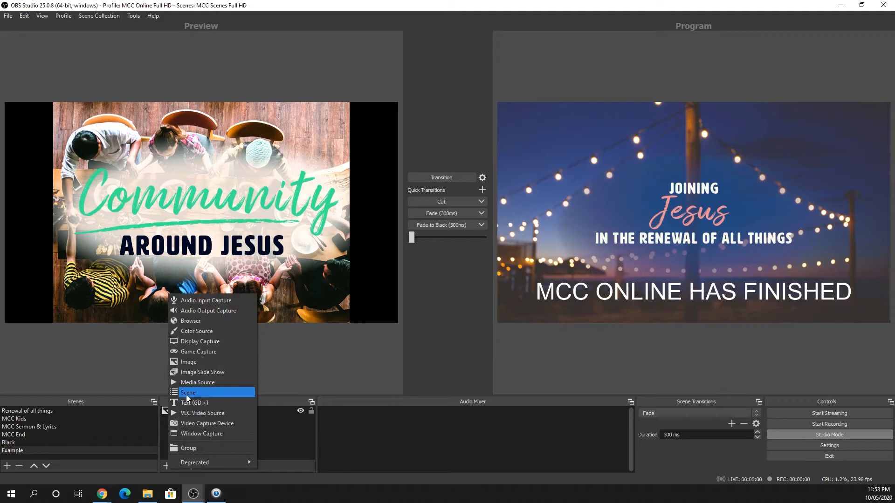
left_click(193, 404)
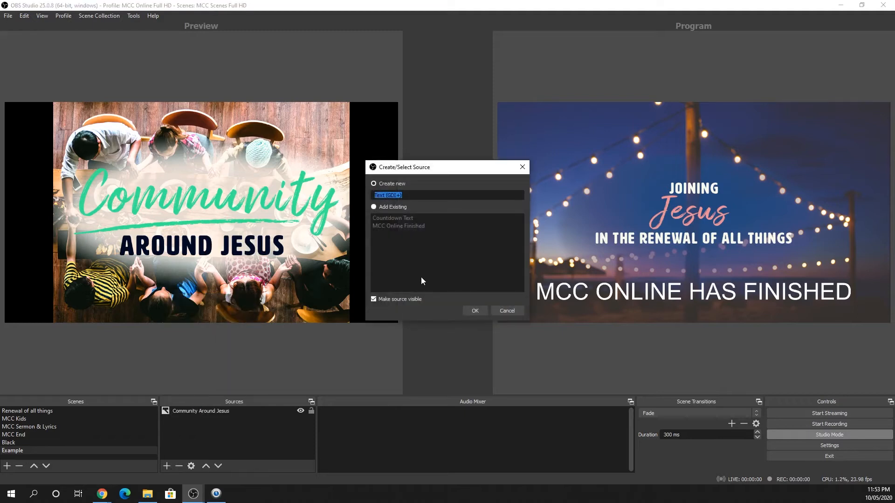
type("Welcio")
type("ome")
left_click(472, 311)
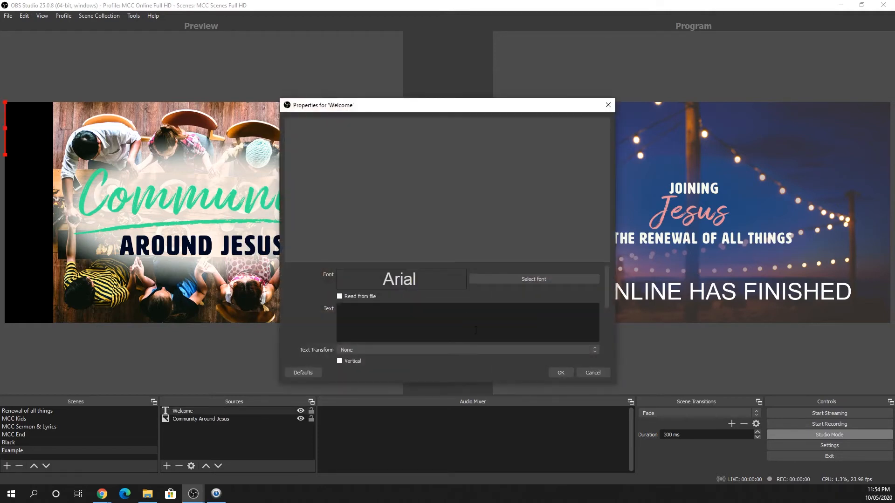
type("Welcom")
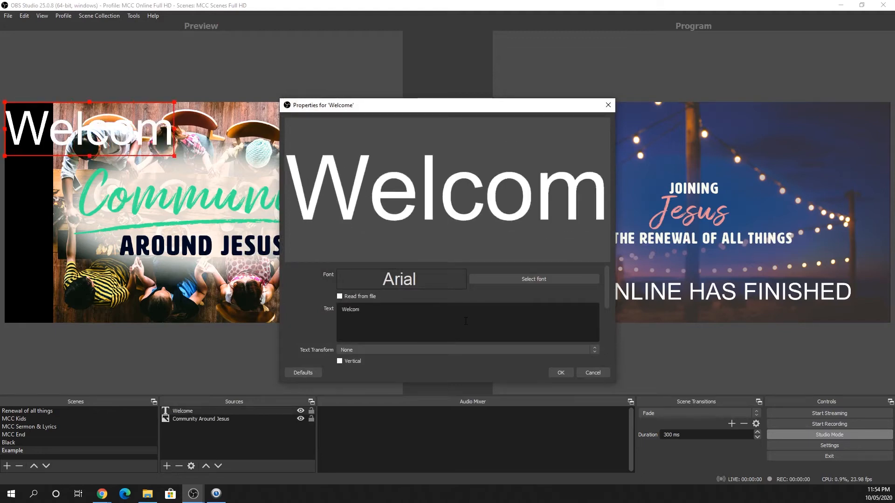
type("e")
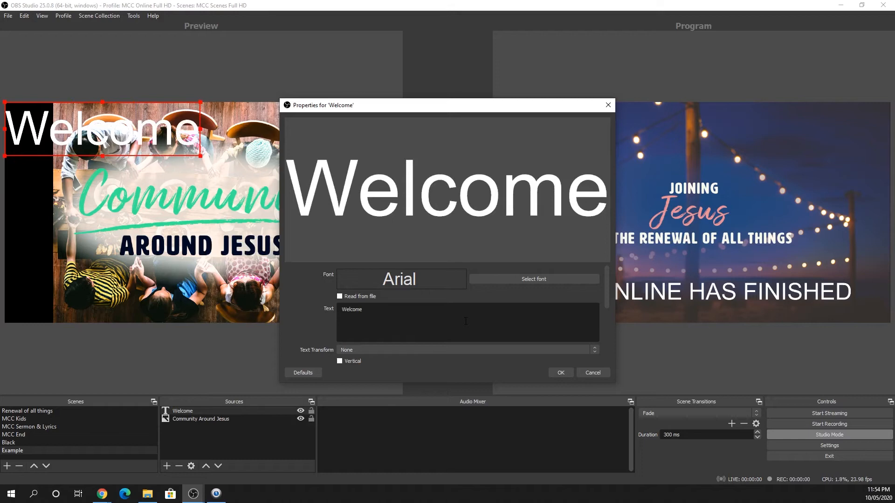
left_click(560, 373)
Centre the Welcome text horizontally on the canvas and transition the Example scene to the program output
right_click(132, 138)
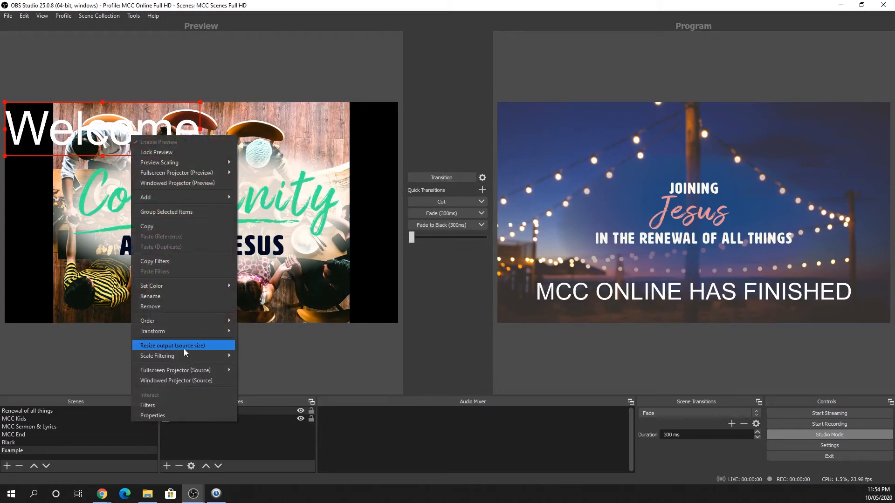
mouse_move(191, 334)
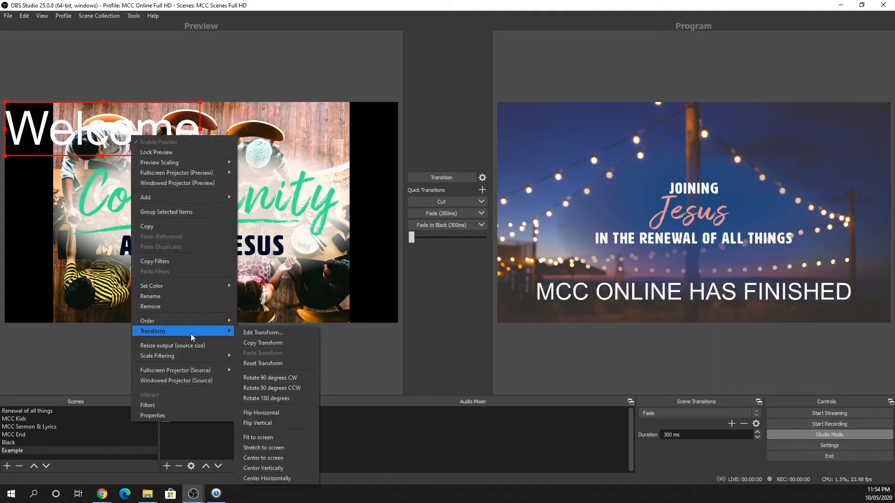
left_click(292, 480)
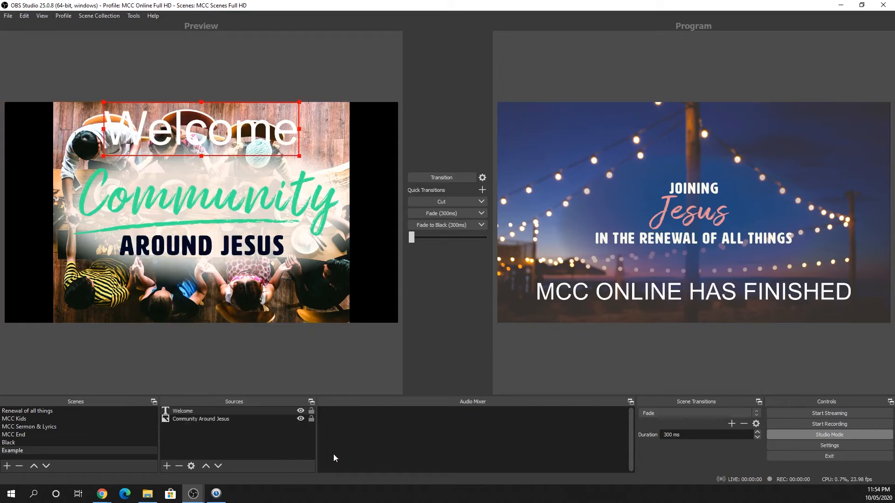
left_click(378, 288)
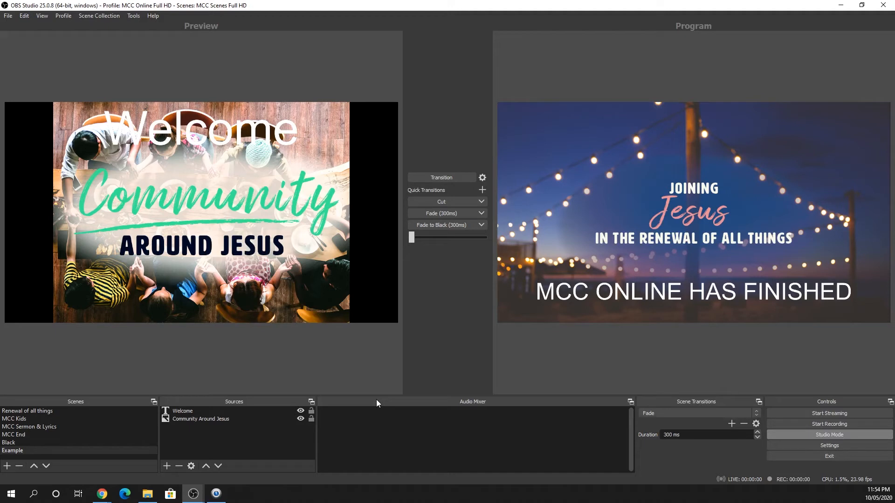
left_click(441, 178)
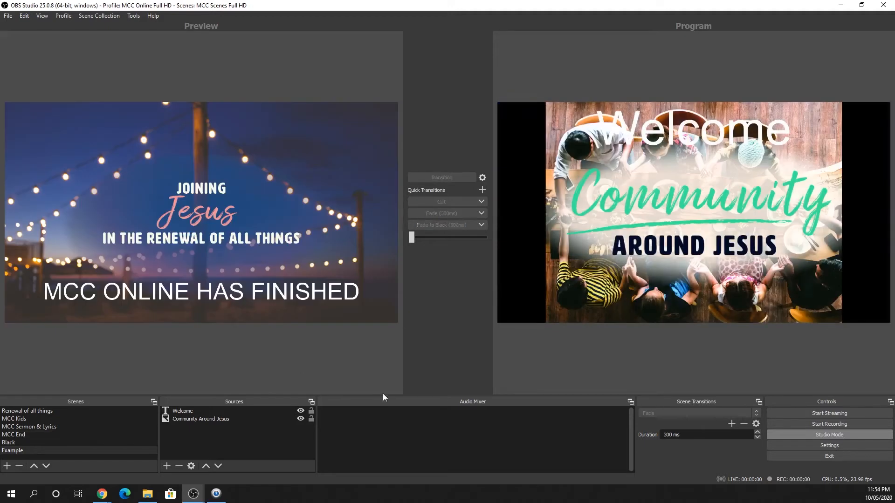
Add a new Color Source named Black Bar to the Example scene
left_click(78, 451)
left_click(167, 466)
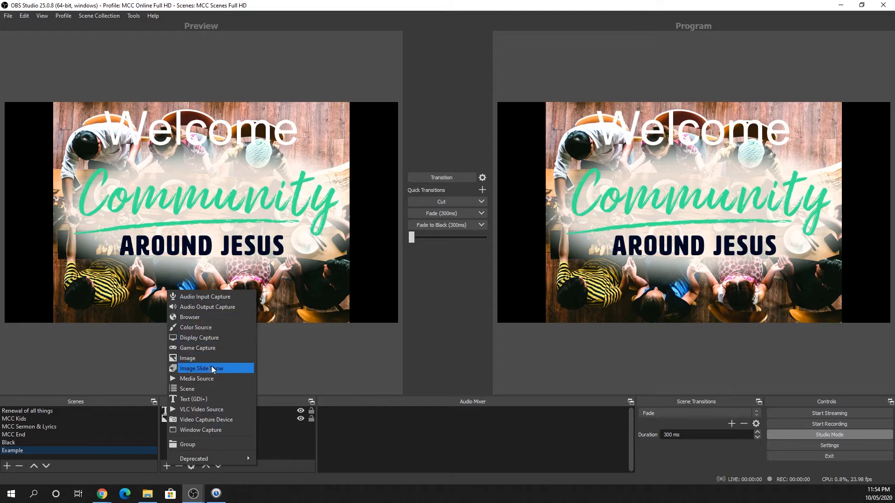
left_click(218, 327)
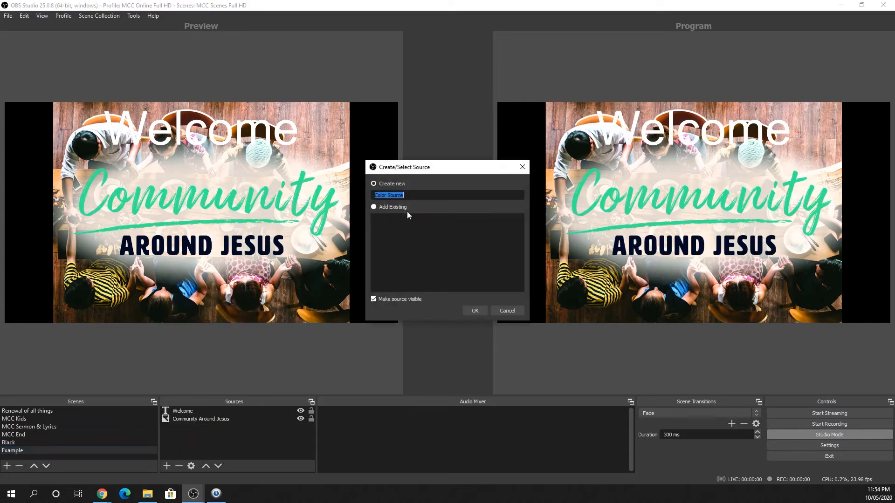
type("Black Bar")
left_click(475, 312)
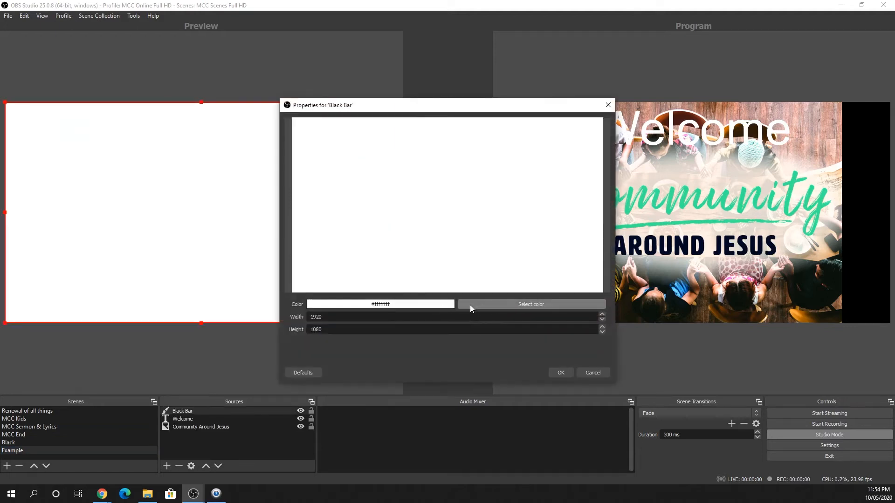
left_click(474, 303)
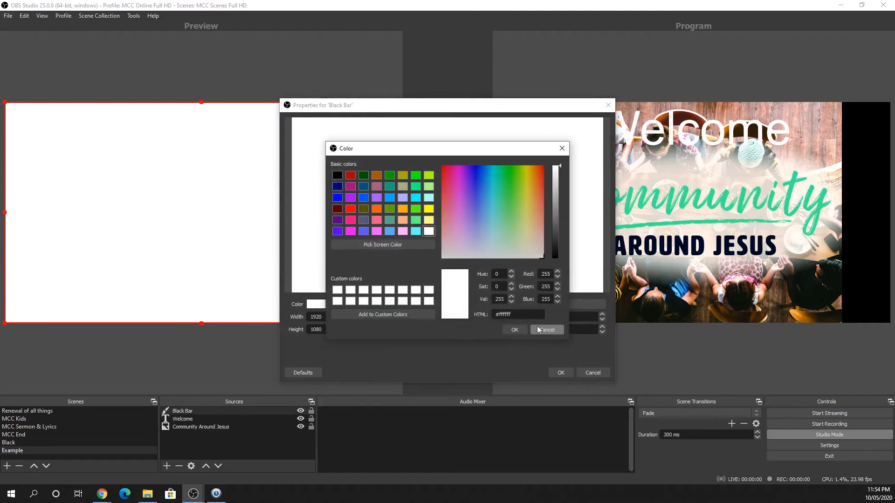
double_click(532, 312)
left_click(336, 177)
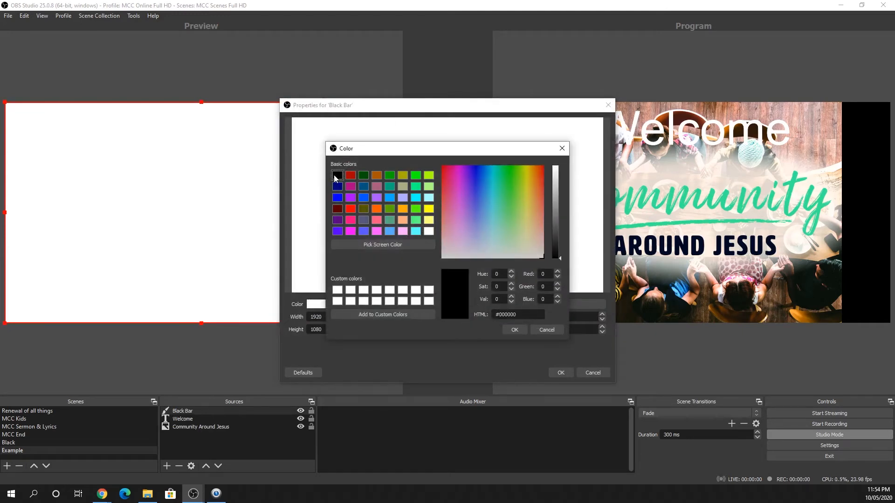
left_click(516, 329)
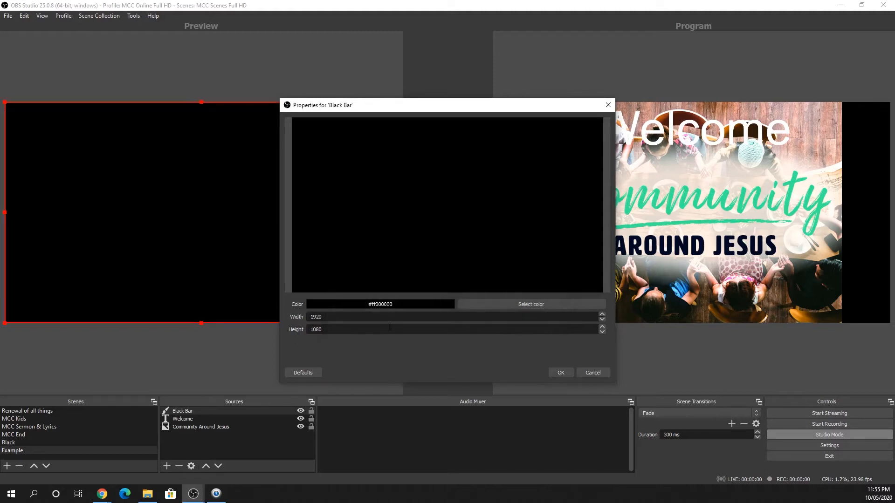
left_click(593, 373)
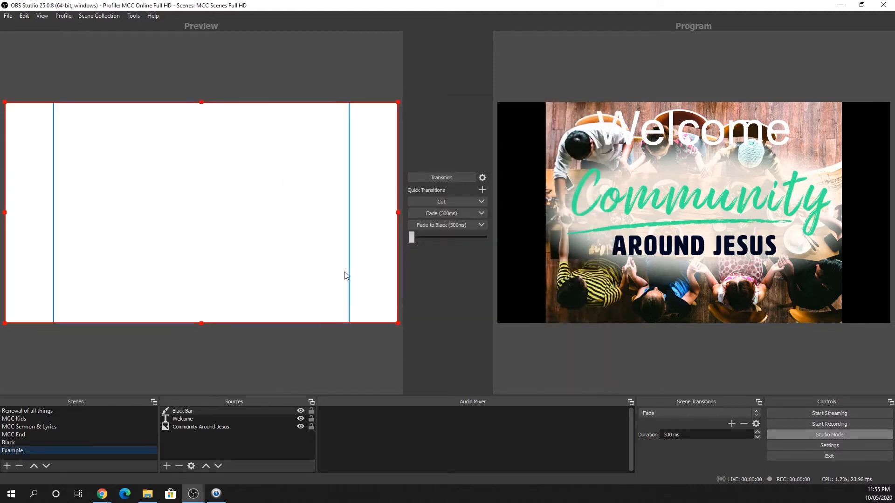
Set the Black Bar source's colour to black (#000000) in its properties and apply it
double_click(192, 410)
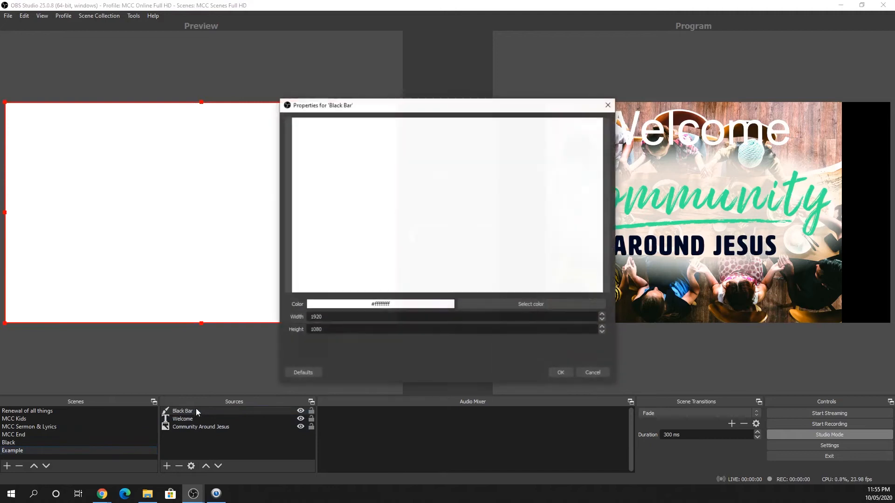
left_click(489, 306)
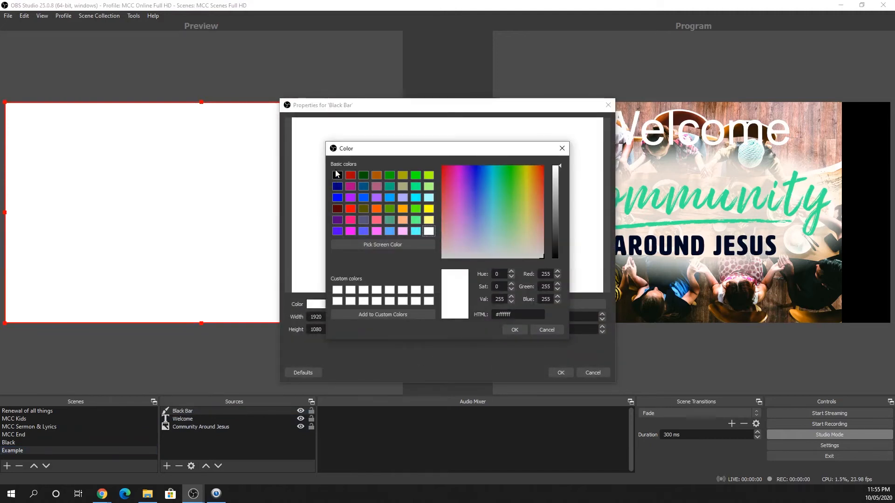
left_click(337, 175)
left_click(514, 329)
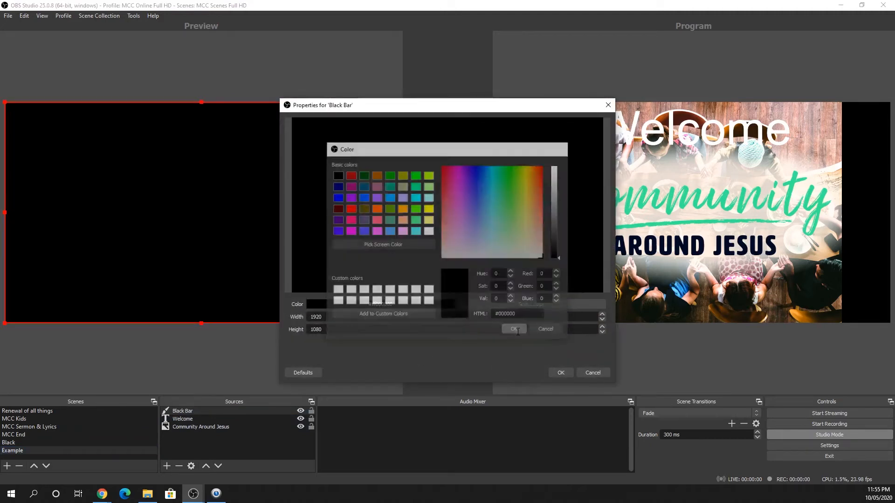
left_click(563, 373)
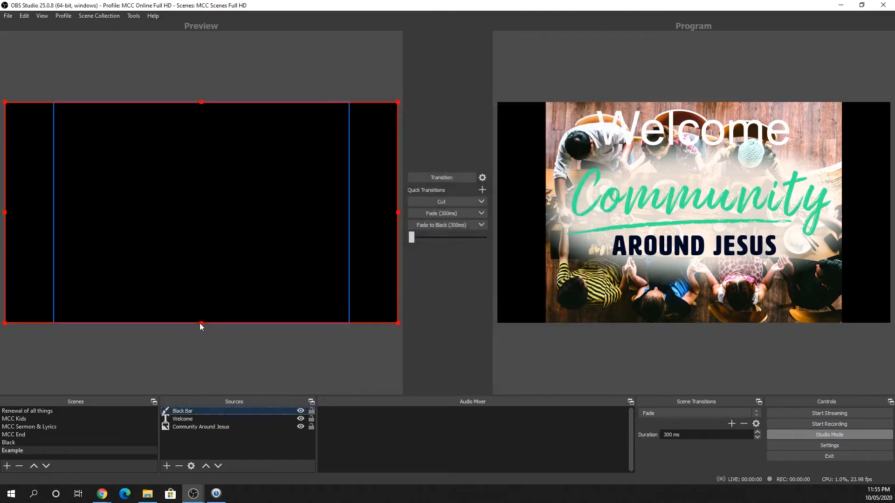
Shrink the Black Bar in the preview to a strip about as tall as the Welcome text and centre it horizontally
left_click_drag(202, 325, 215, 235)
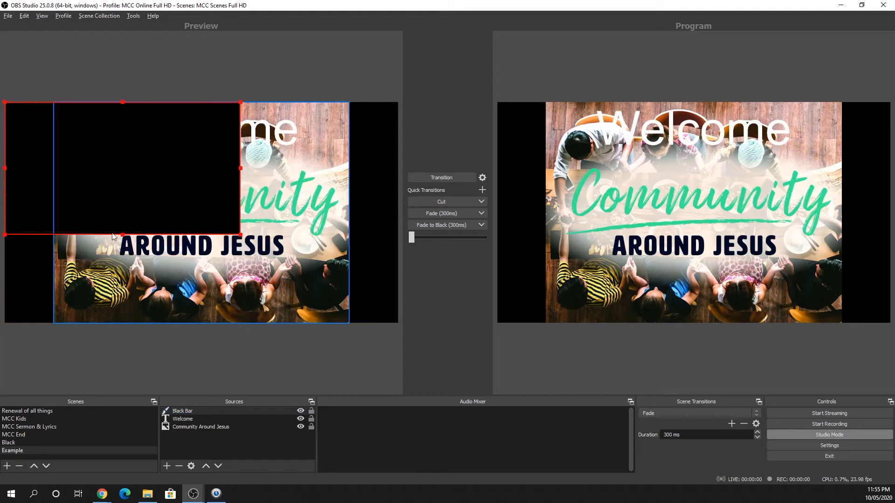
left_click_drag(123, 235, 138, 156)
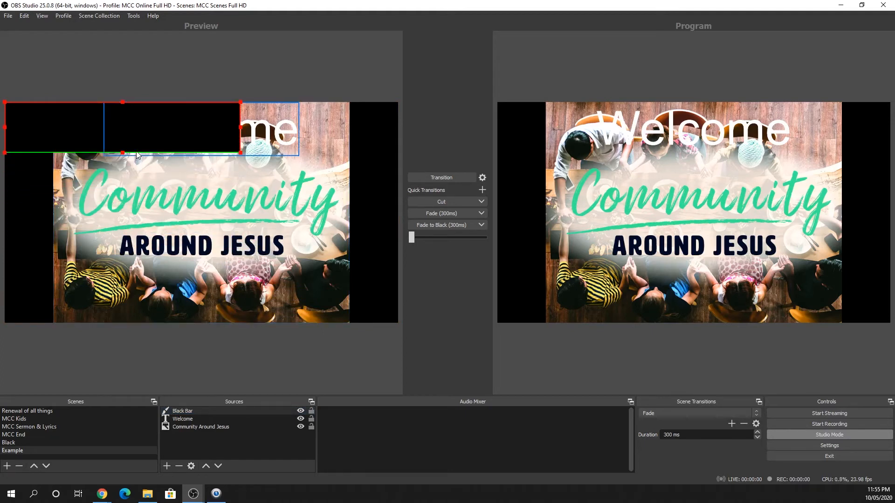
right_click(43, 126)
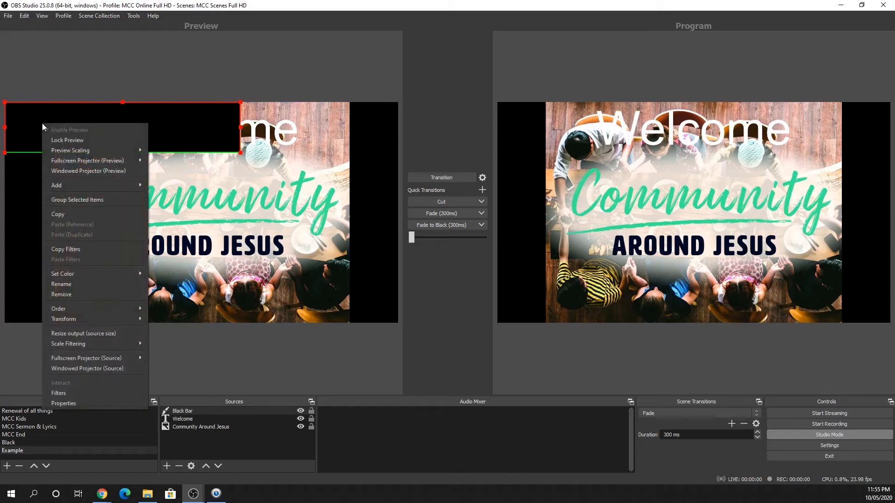
mouse_move(75, 316)
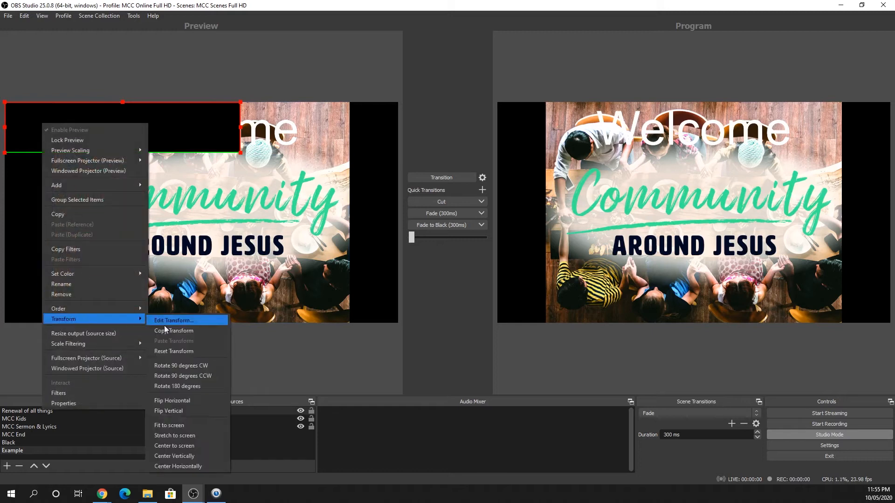
left_click(188, 455)
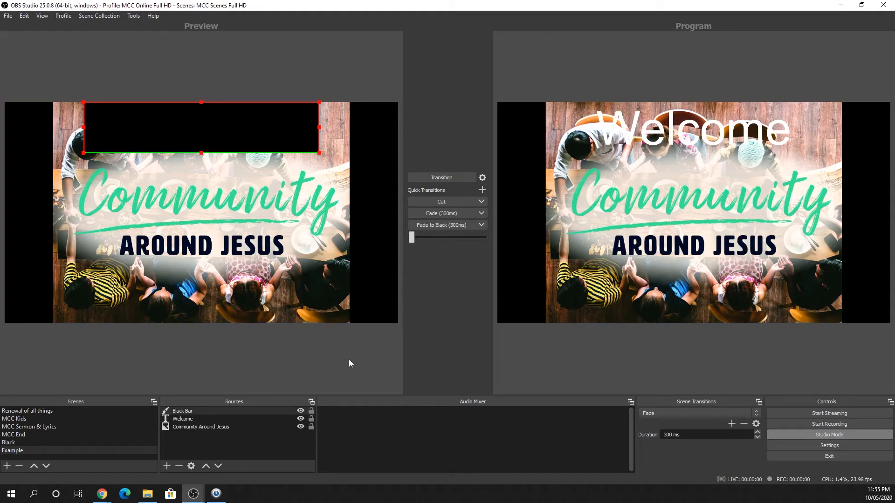
left_click(243, 454)
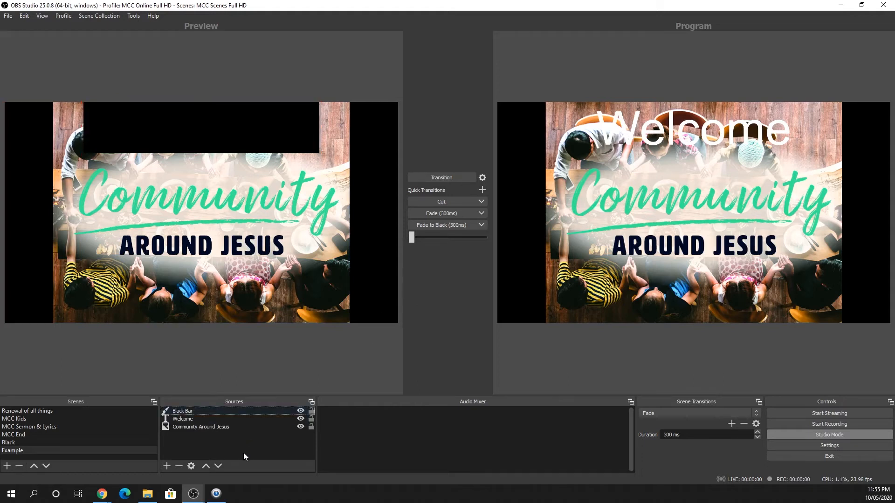
Move the Black Bar source one place down, behind the Welcome text, and transition the updated scene to the program output
left_click(231, 426)
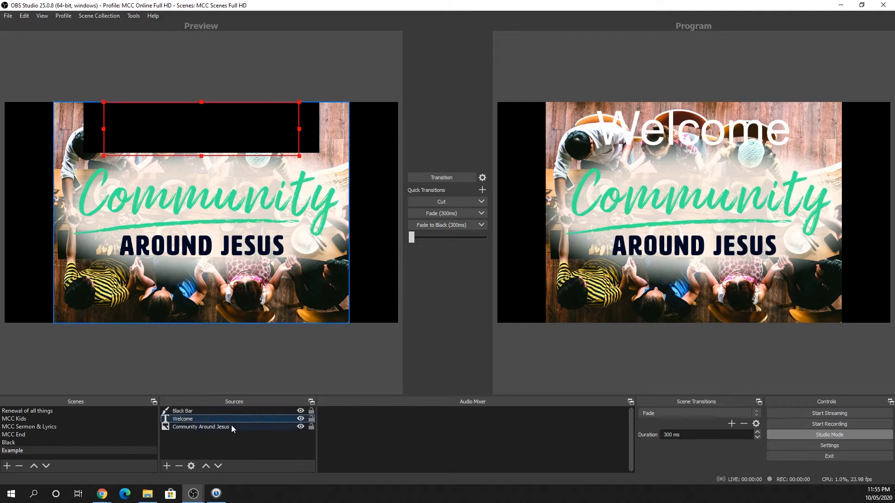
left_click(229, 412)
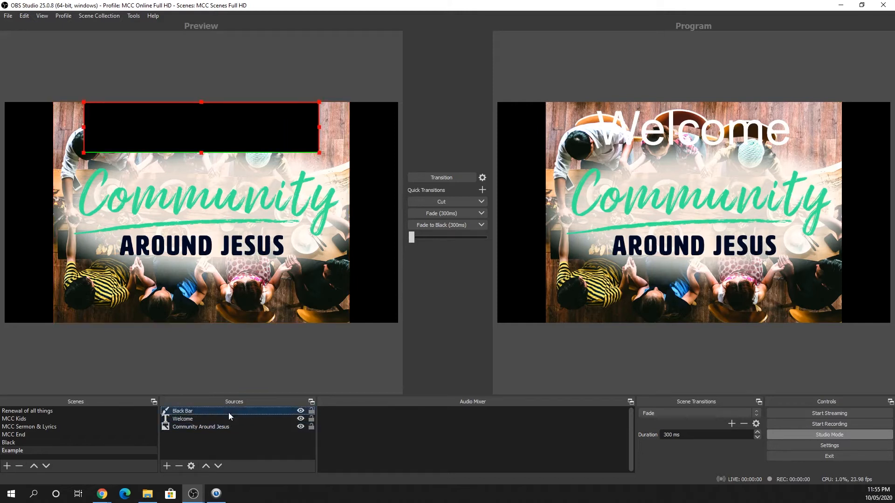
left_click(222, 466)
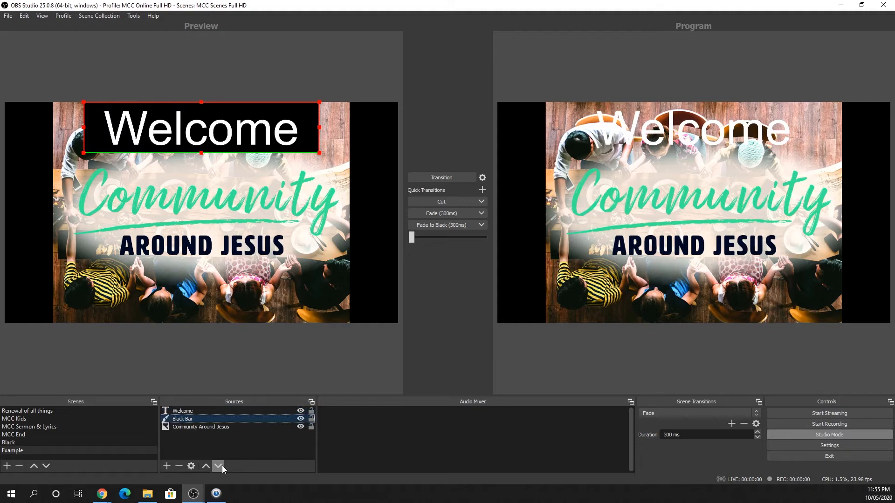
left_click(324, 349)
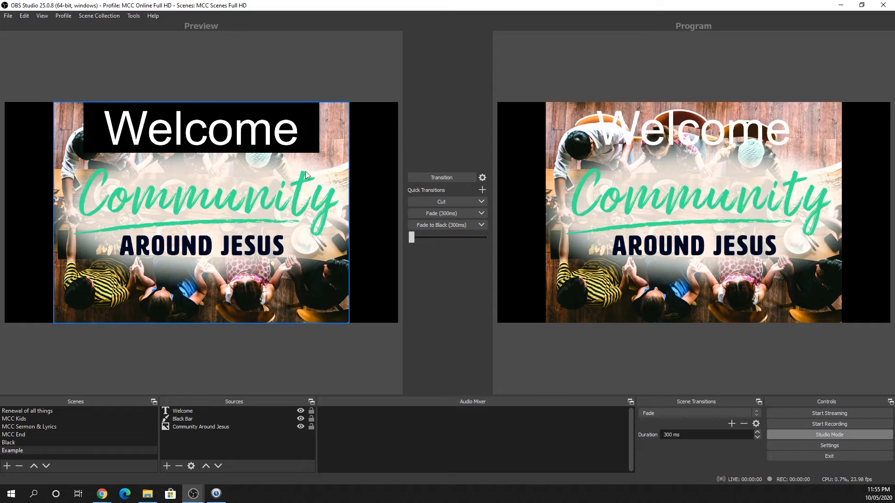
left_click(449, 176)
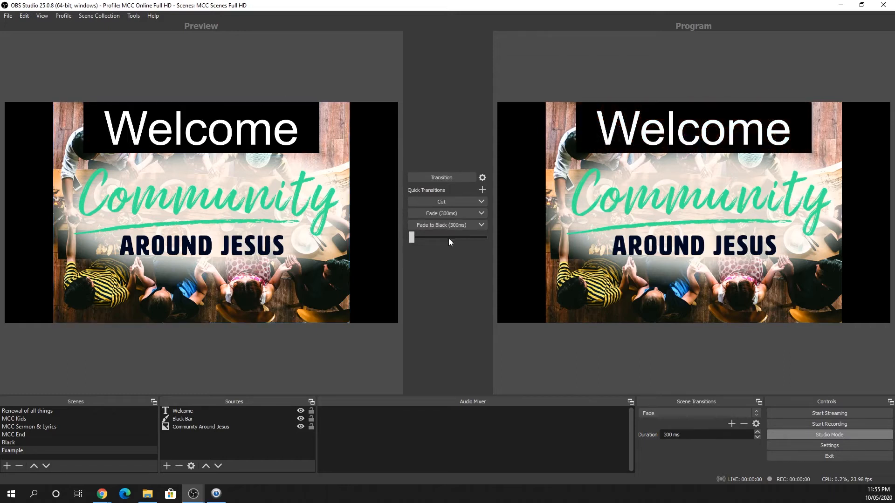
Add a new Media Source with its default name to the Example scene
left_click(170, 465)
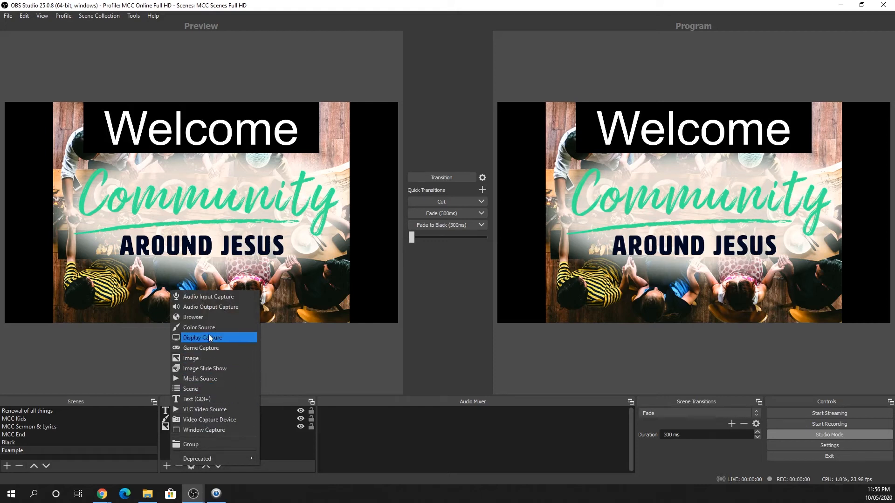
left_click(198, 377)
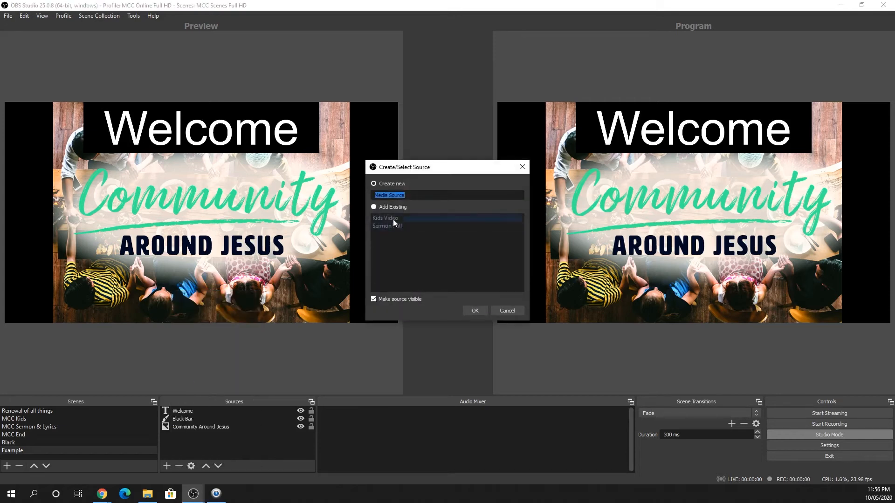
left_click(470, 307)
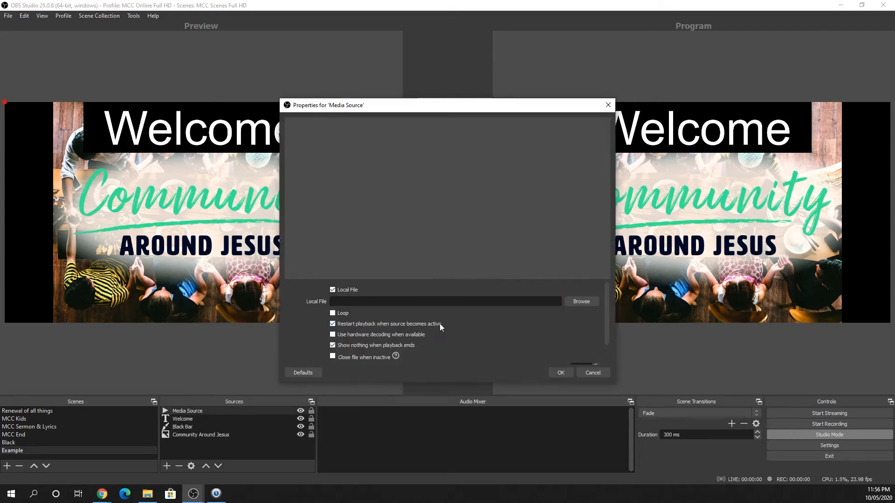
Set the Media Source's local file to D:/OBS Stream Video/Hook_OBSLiveStream.MOV, apply it and select the source
left_click(575, 300)
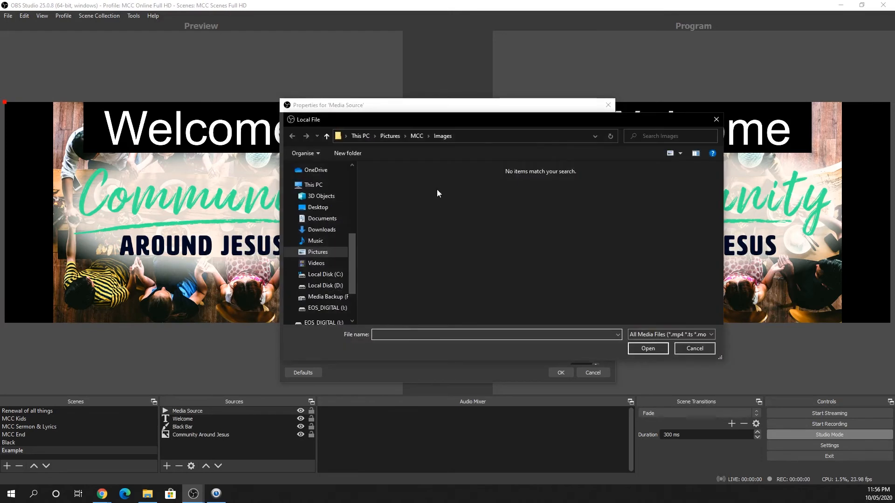
left_click(329, 285)
scroll(463, 256, "down", 4)
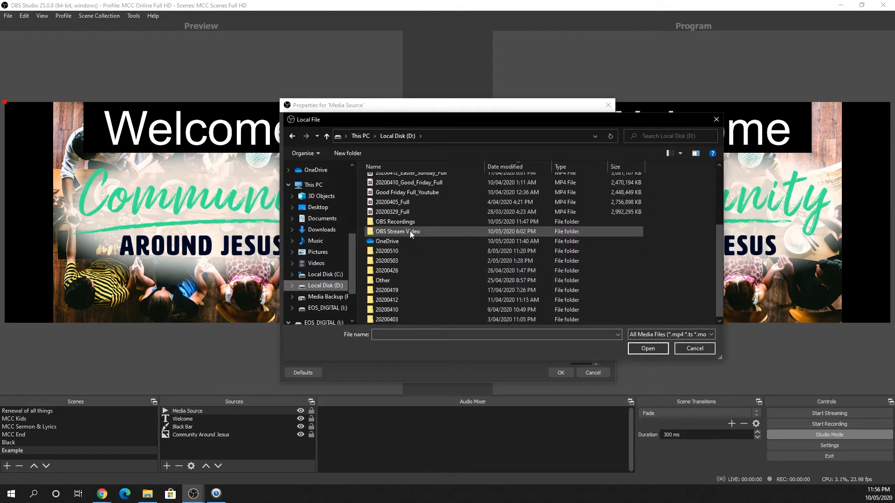
double_click(409, 231)
left_click(389, 195)
left_click(644, 347)
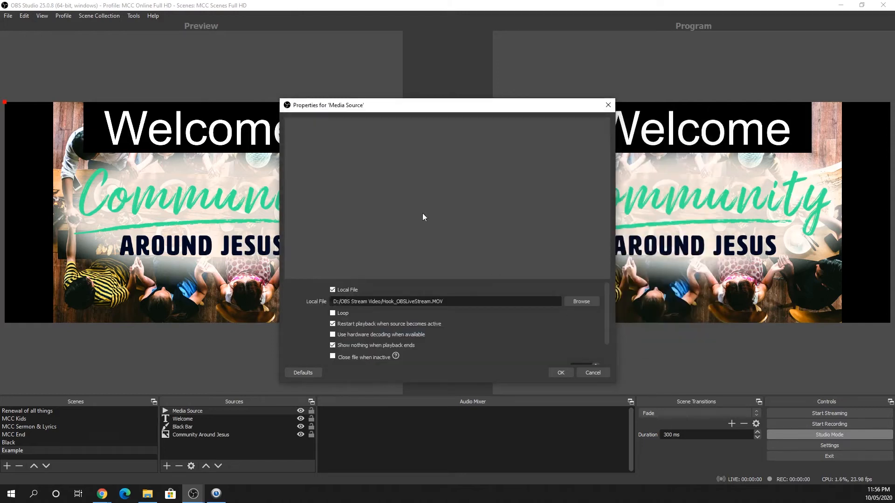
left_click(561, 372)
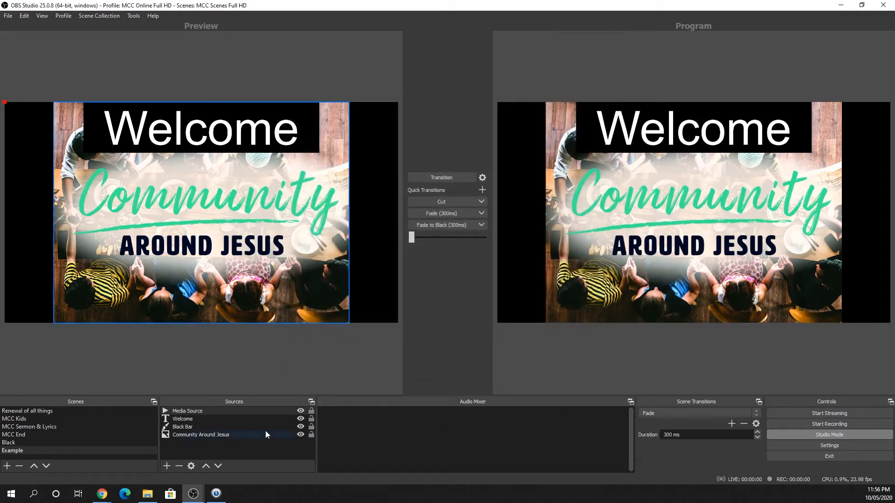
left_click(231, 410)
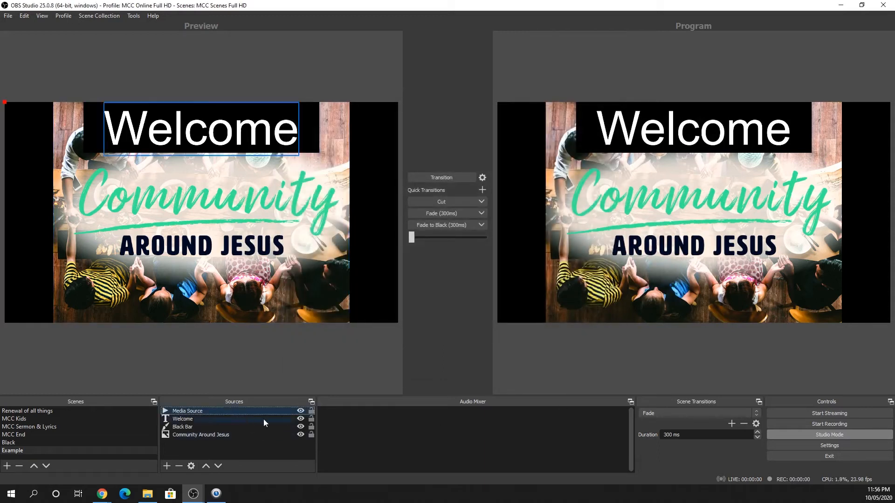
Move the Welcome text and the Black Bar above the Media Source and transition the updated Example scene to the program output
left_click(465, 175)
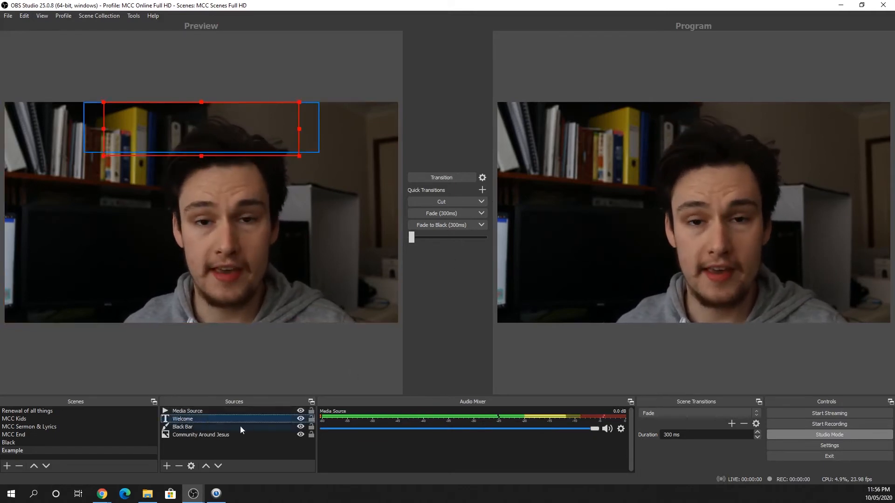
left_click(205, 466)
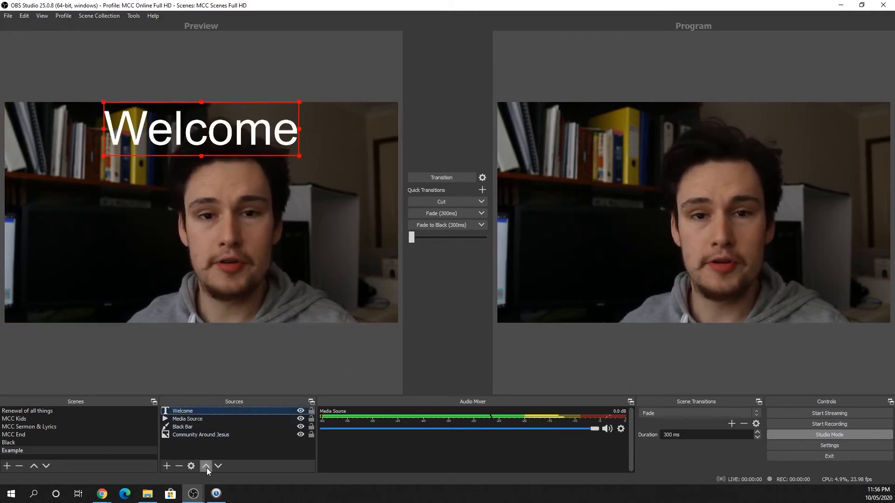
left_click(217, 427)
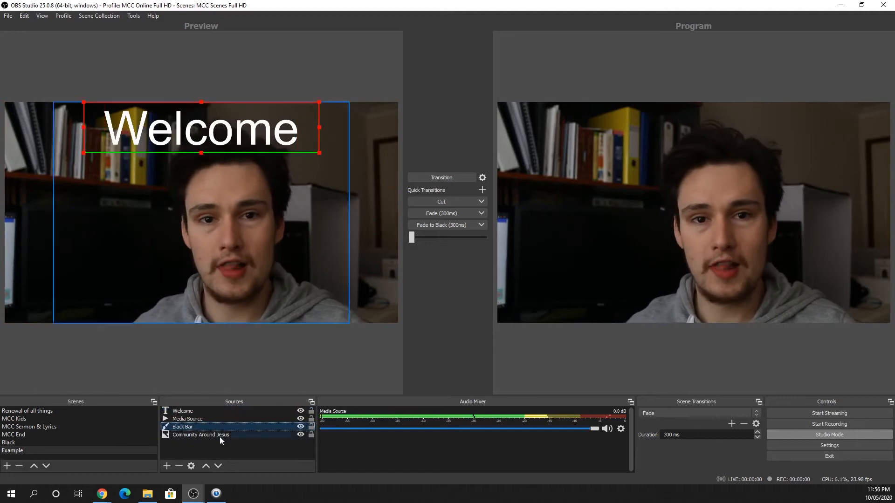
left_click(207, 467)
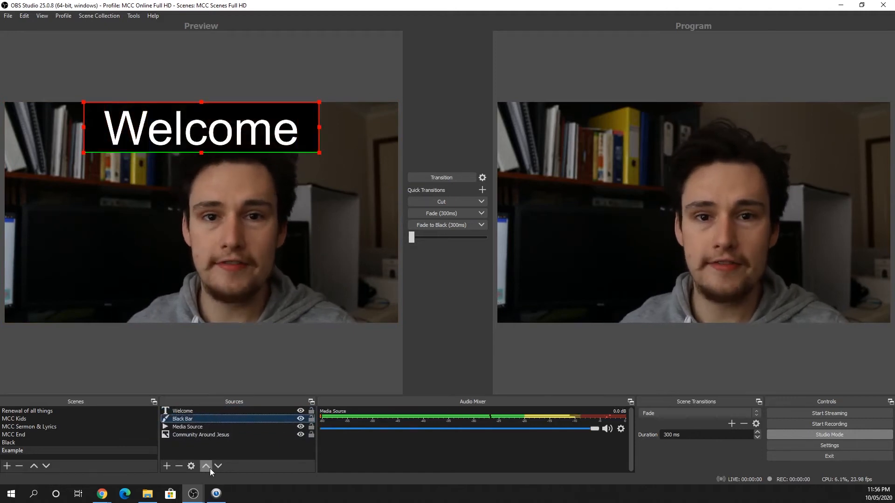
left_click(446, 178)
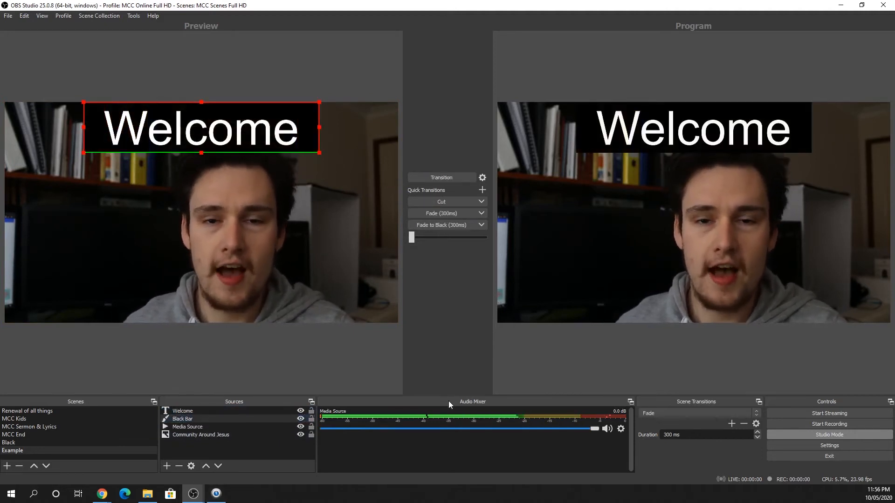
Move the Community Around Jesus image one place up, in front of the Media Source, and transition the scene to the program output
left_click(215, 435)
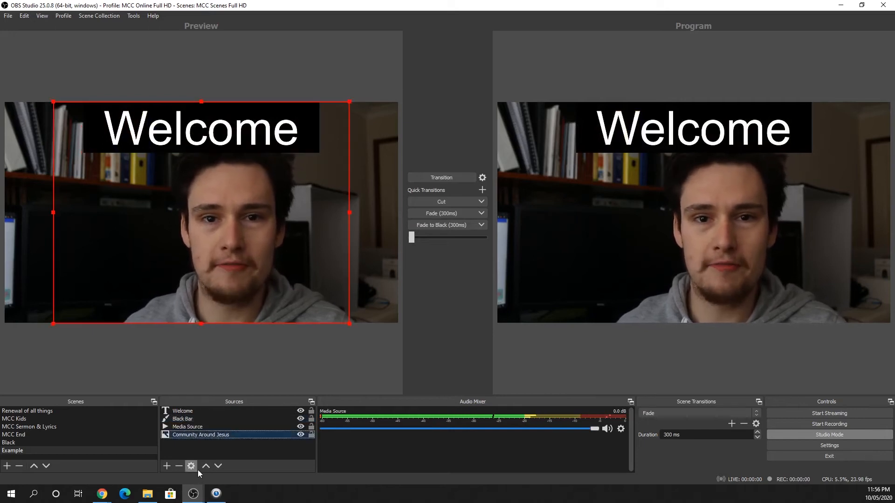
left_click(205, 466)
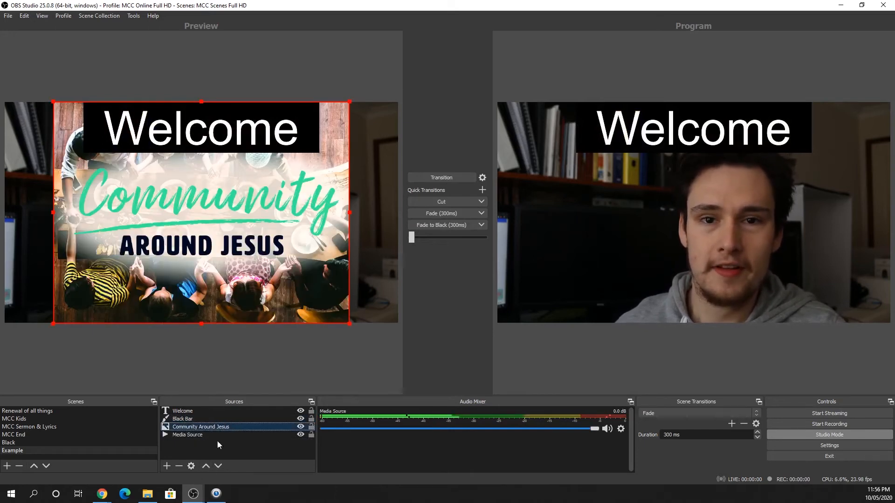
left_click(438, 174)
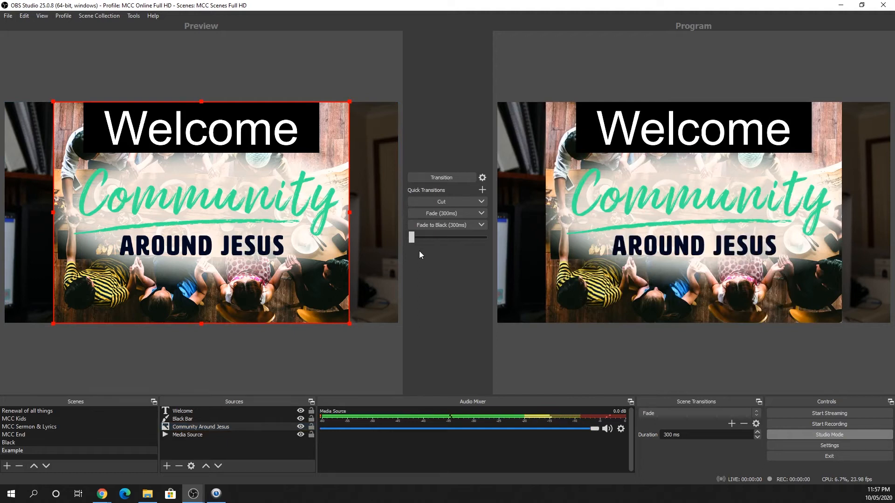
Transition the Renewal of all things scene to the program output and load the same scene in the preview
left_click(108, 411)
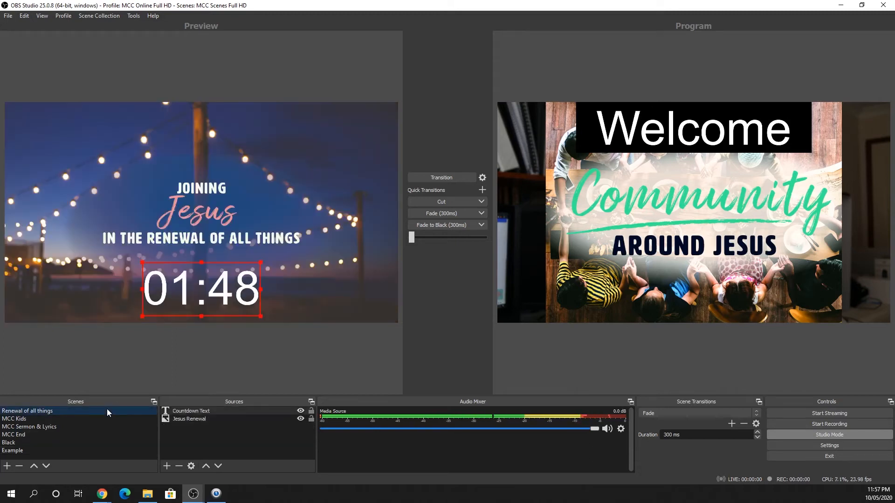
left_click(460, 180)
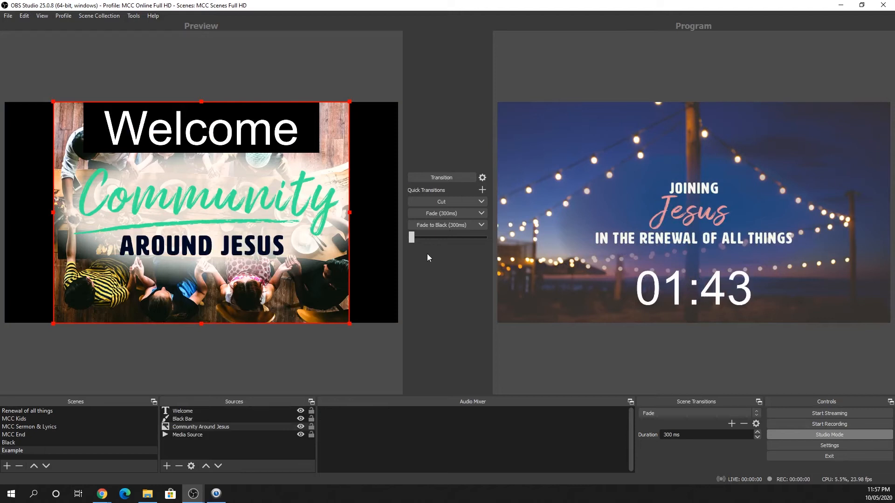
left_click(60, 452)
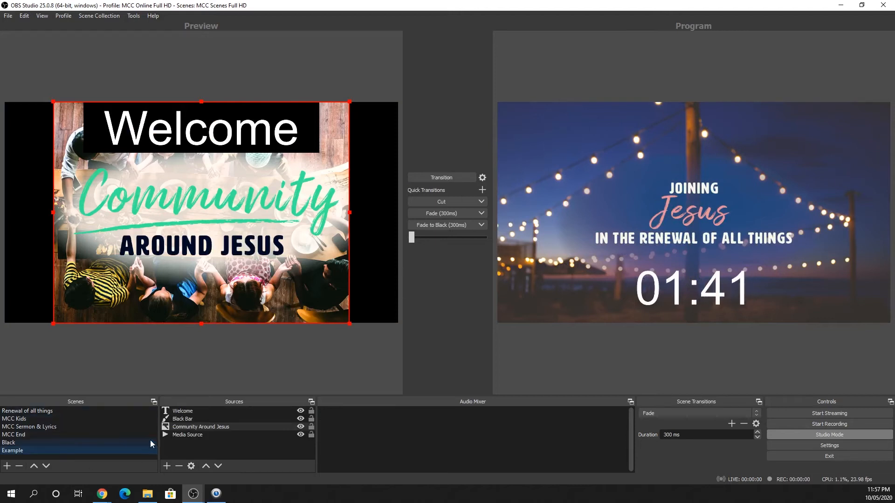
left_click(166, 466)
left_click(72, 412)
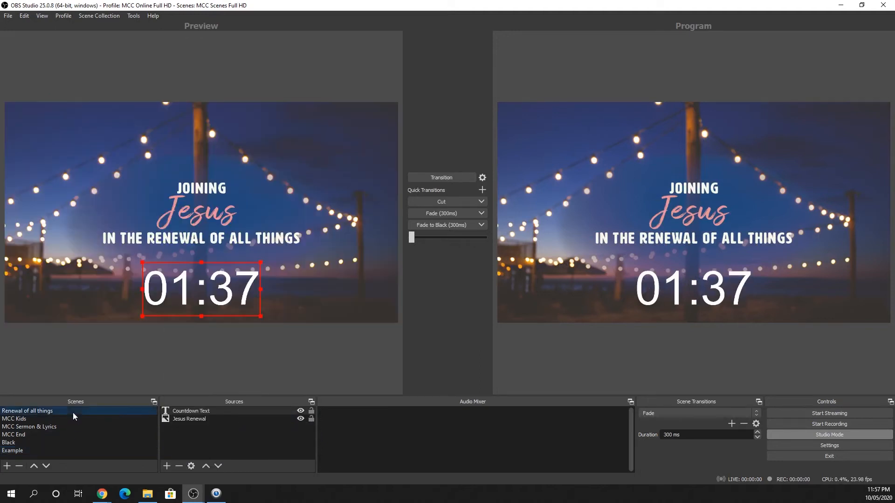
Switch to Snaz and copy the path of the countdown text file to the clipboard
left_click(215, 493)
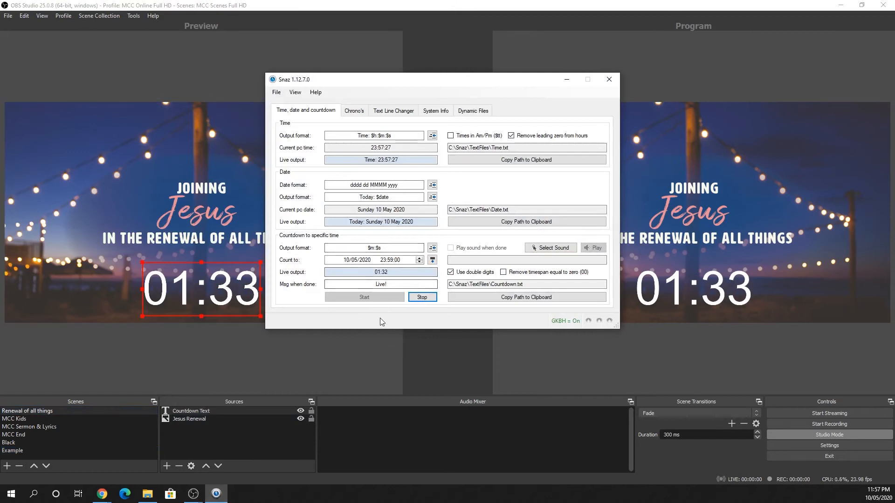
left_click(407, 262)
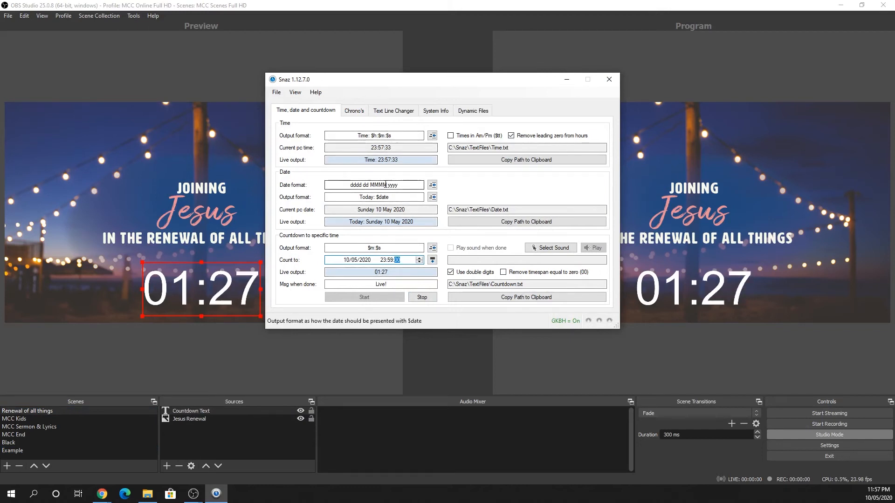
left_click(525, 296)
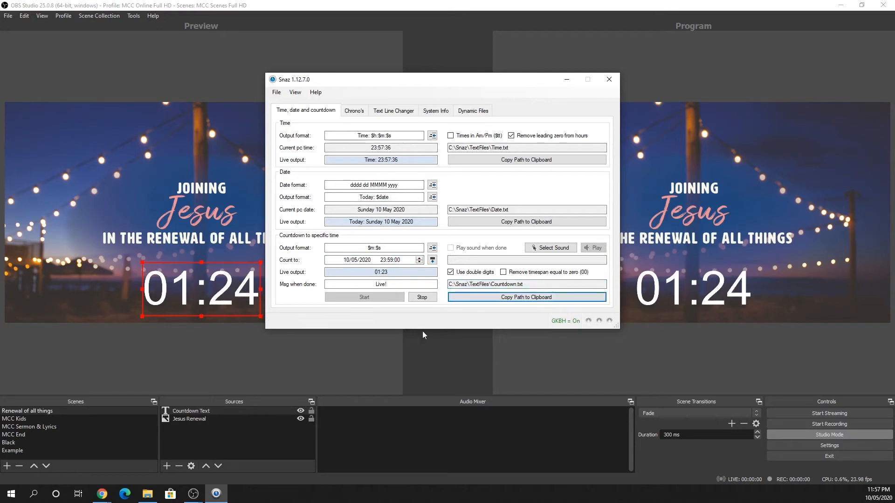
Return to OBS Studio and add a new Text (GDI+) source named New Countdown to the Example scene
left_click(245, 448)
left_click(91, 453)
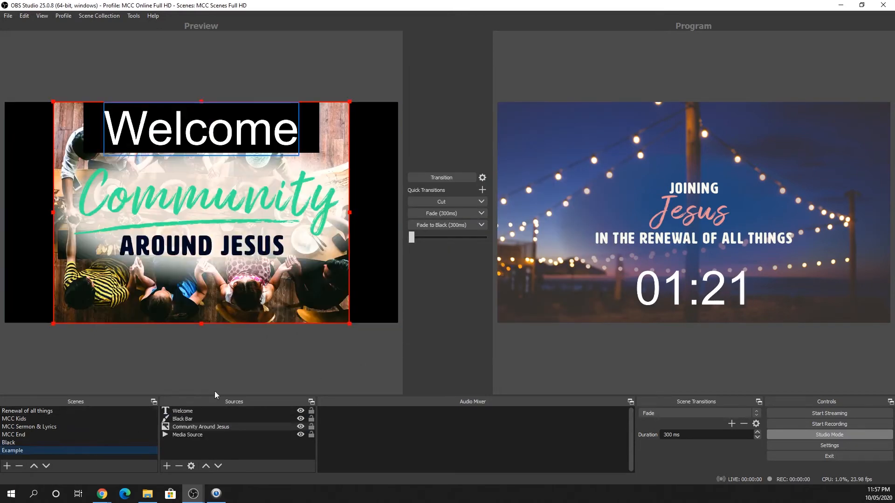
left_click(195, 451)
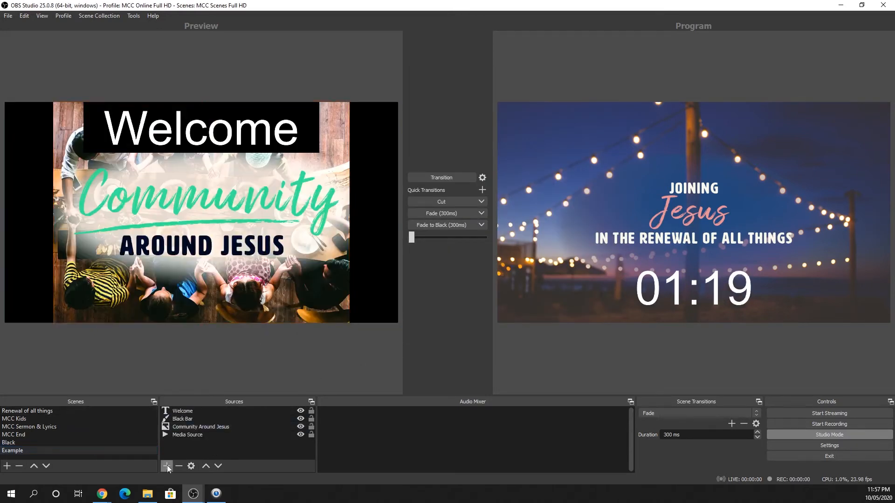
left_click(166, 466)
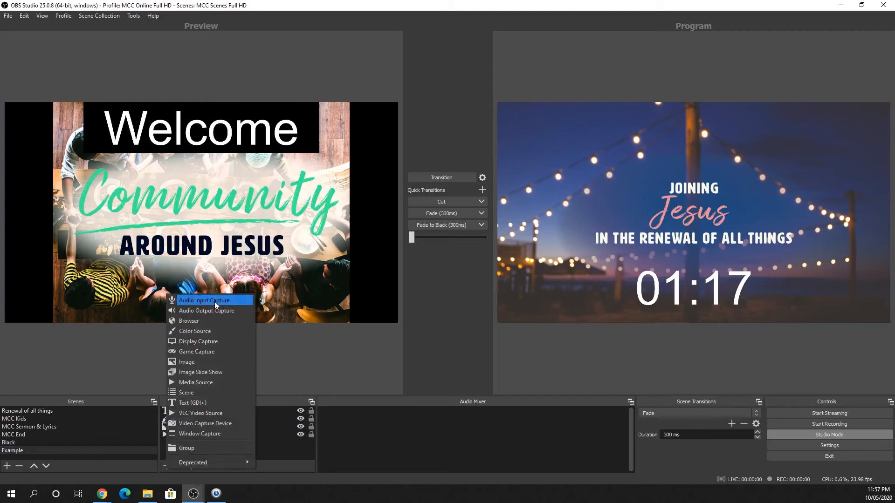
left_click(190, 401)
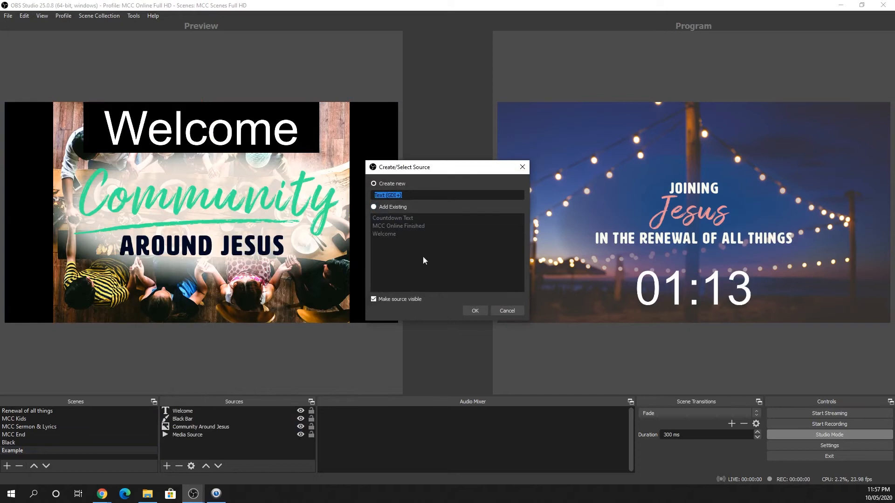
type("New")
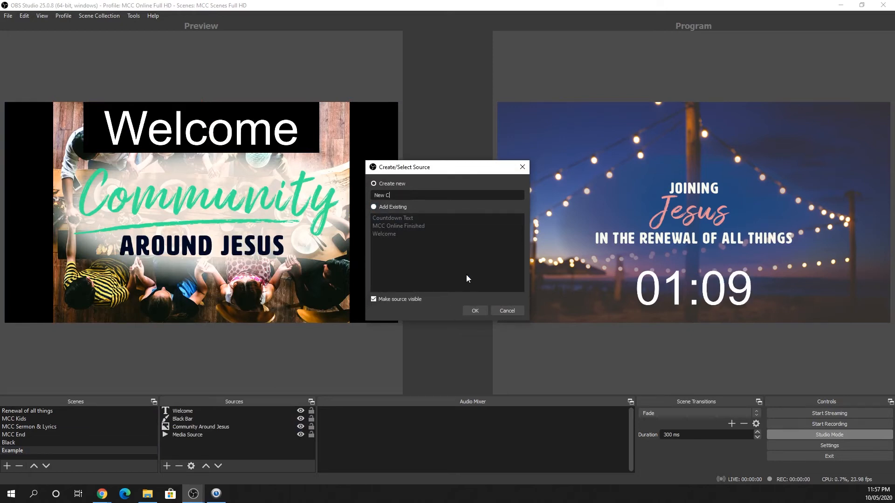
type(" Countdown")
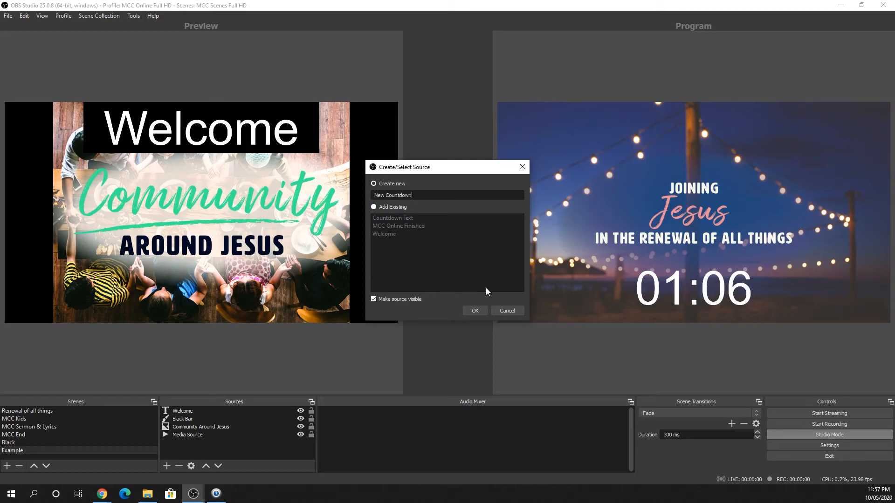
left_click(475, 311)
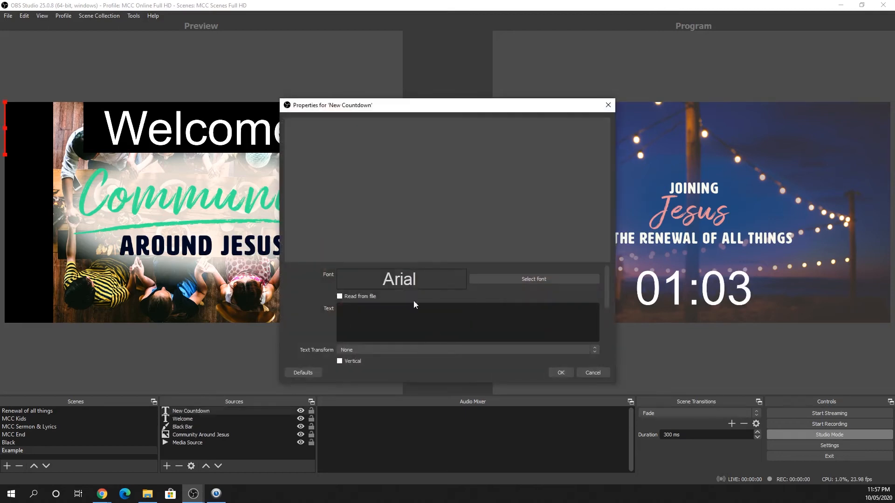
Enable Read from file for the New Countdown text and browse to the C:\Snaz\TextFiles folder
left_click(341, 296)
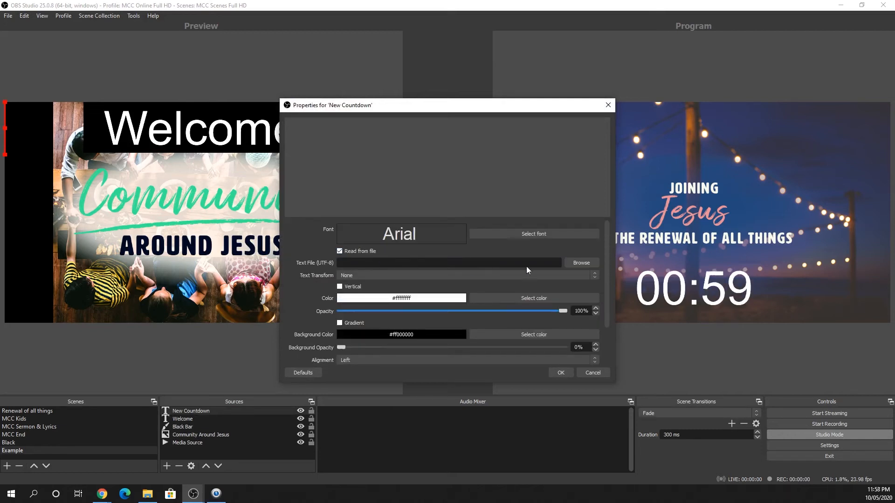
left_click(590, 262)
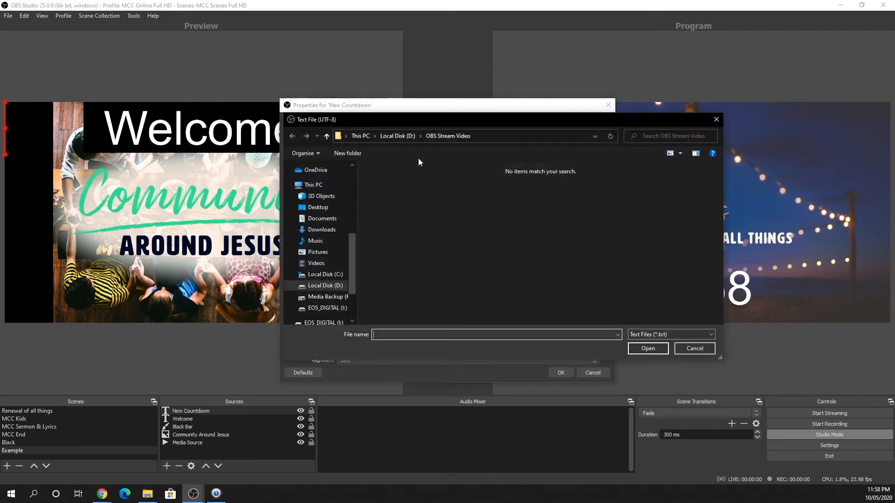
left_click(499, 136)
type("C:\\Snaz\\TextFiles\\Countdown.txt")
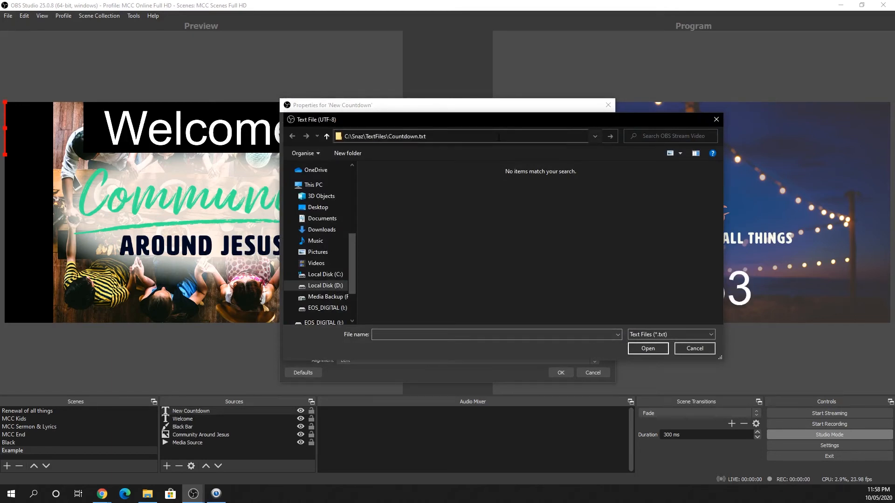
key("BackSpace")
key("BackSpace")
key("BackSpace")
key("BackSpace")
key("BackSpace")
key("BackSpace")
key("BackSpace")
key("BackSpace")
key("BackSpace")
key("BackSpace")
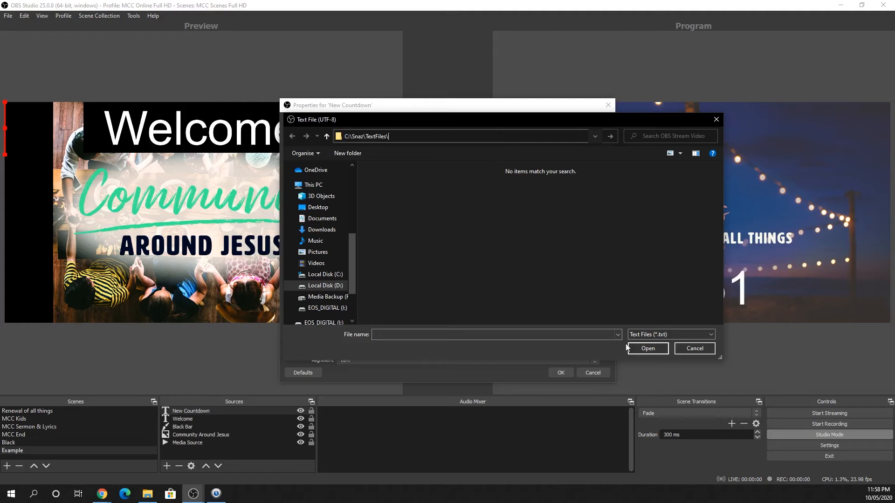
key("Return")
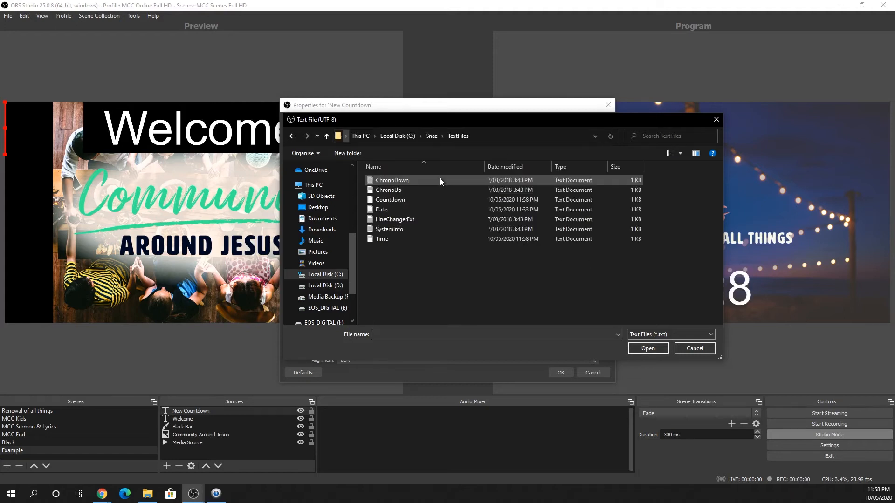
Choose the Countdown text file as the source's text file and apply the properties
left_click(417, 200)
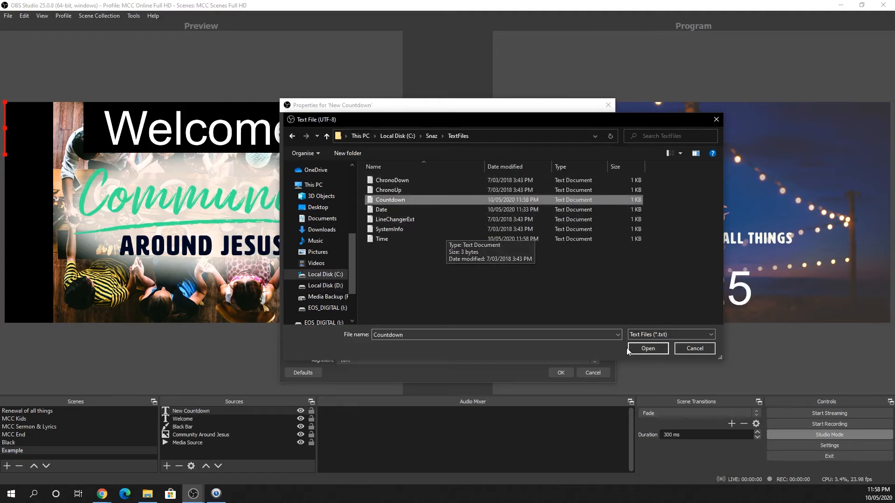
left_click(652, 348)
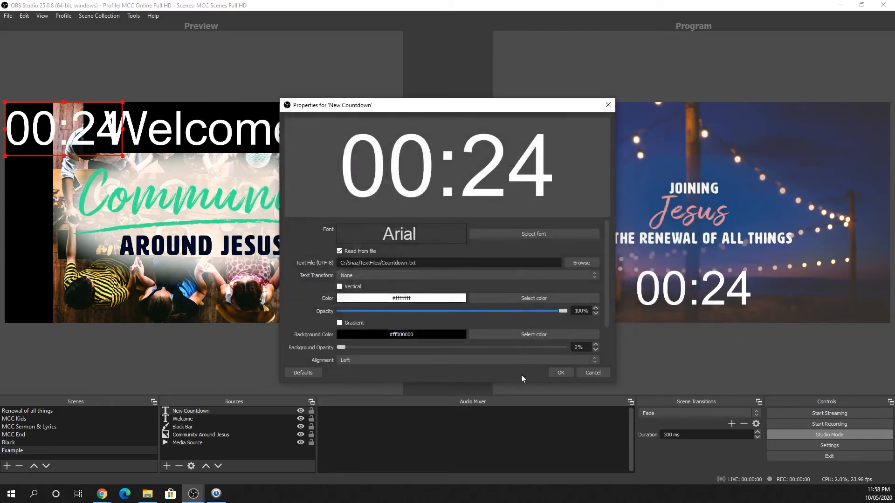
left_click(561, 373)
Move the New Countdown text to the bottom edge of the preview canvas and centre it horizontally
right_click(68, 134)
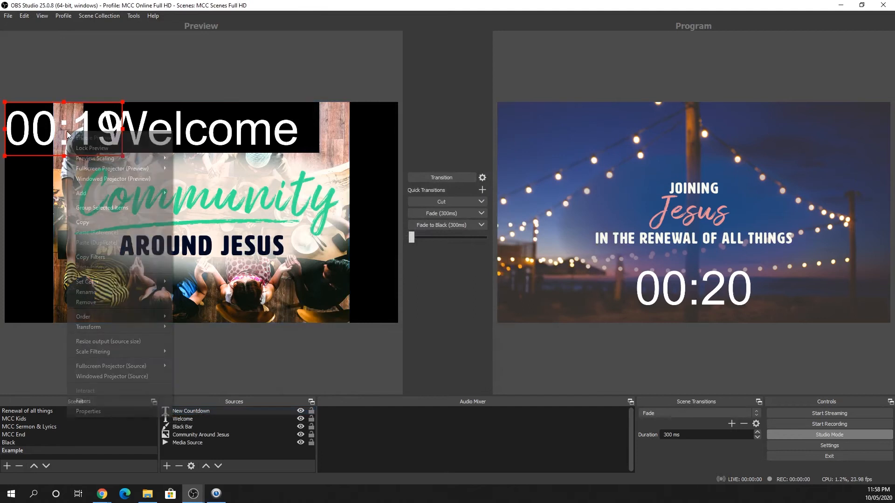
left_click(61, 128)
left_click_drag(61, 128, 60, 296)
right_click(28, 286)
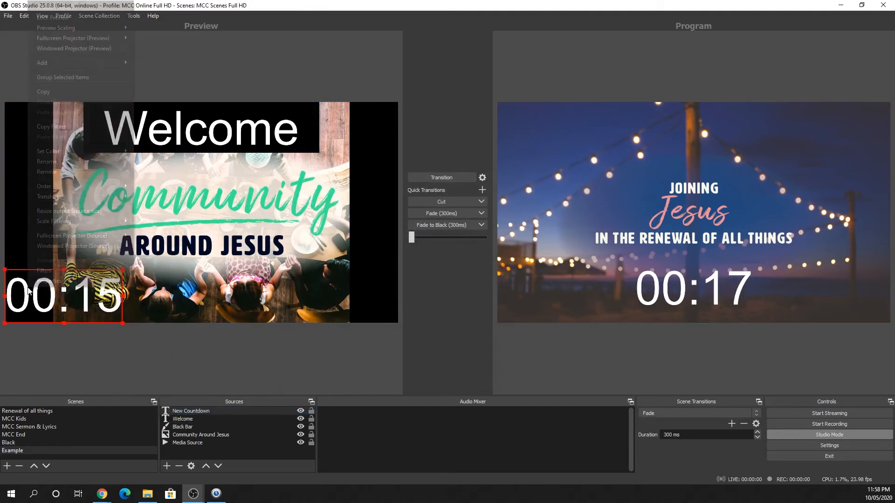
mouse_move(75, 197)
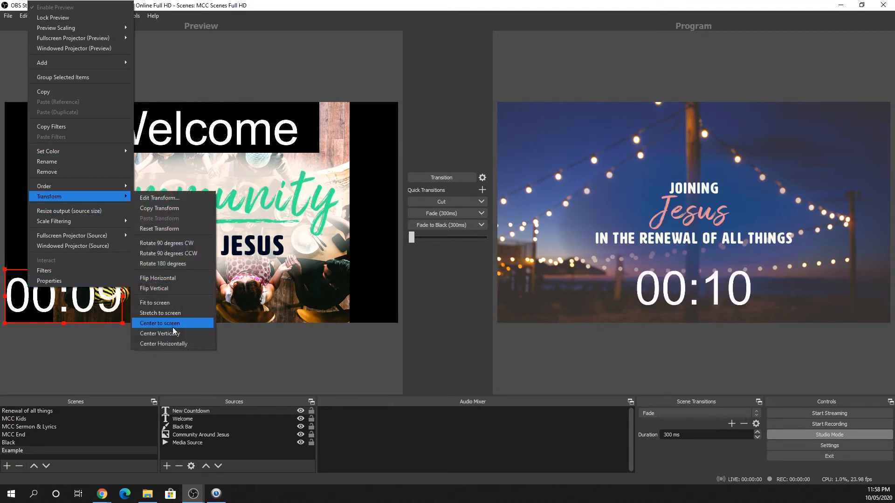
left_click(175, 343)
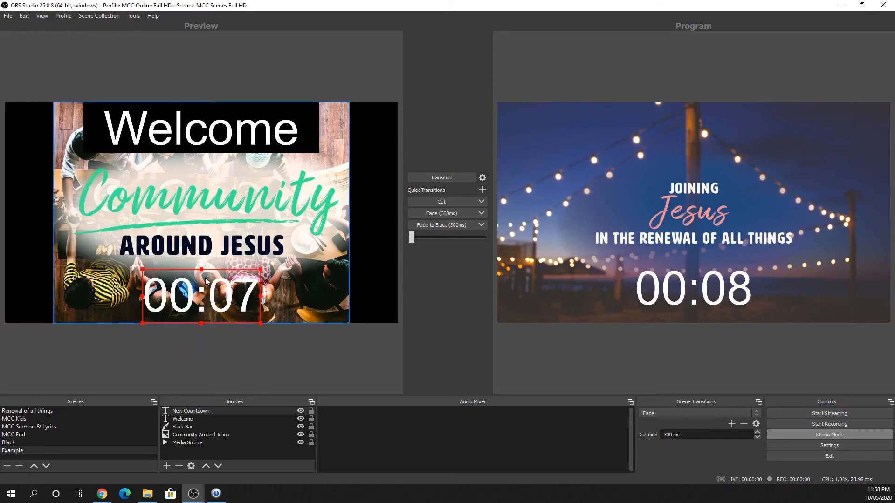
Transition the Example scene with the countdown to the program output and switch to Snaz
left_click(430, 179)
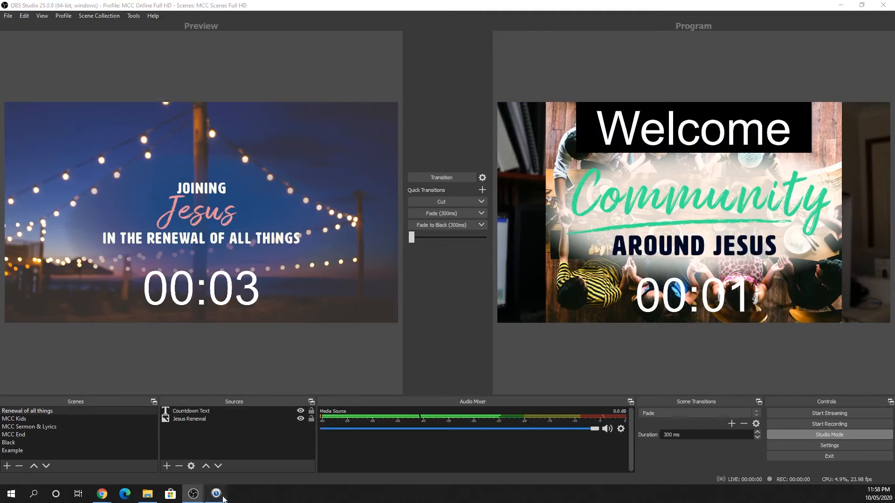
left_click(215, 493)
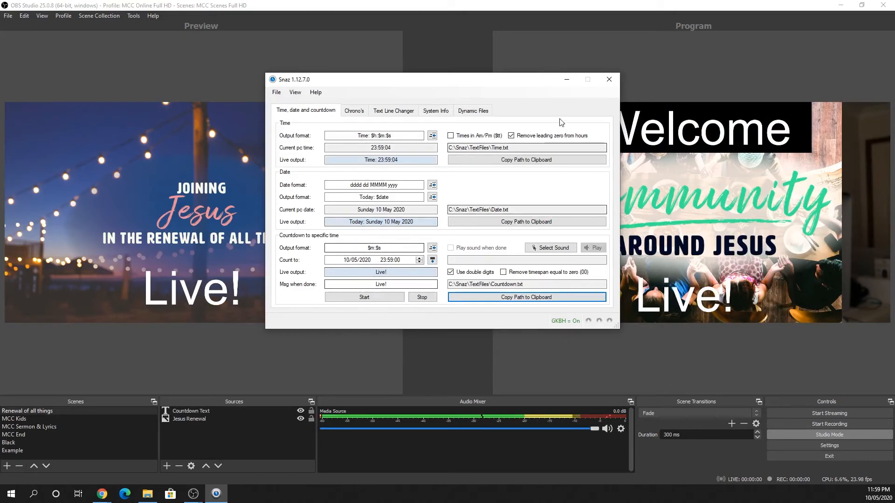
Stop the countdown to the specific time in Snaz and return to OBS Studio
left_click(422, 297)
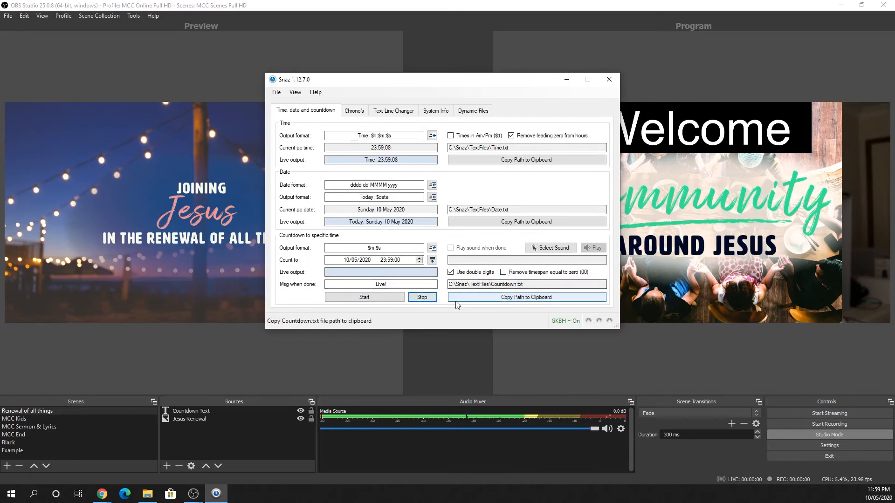
left_click(566, 80)
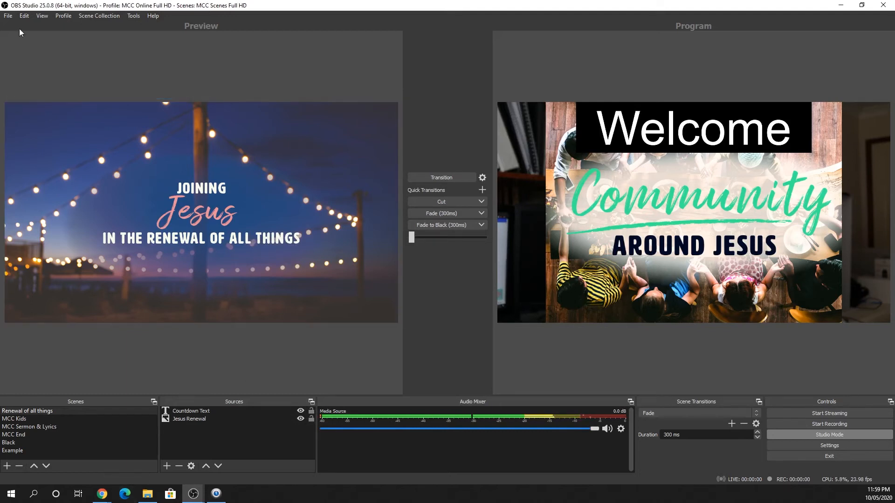
Open the Stream settings of OBS Studio
left_click(8, 16)
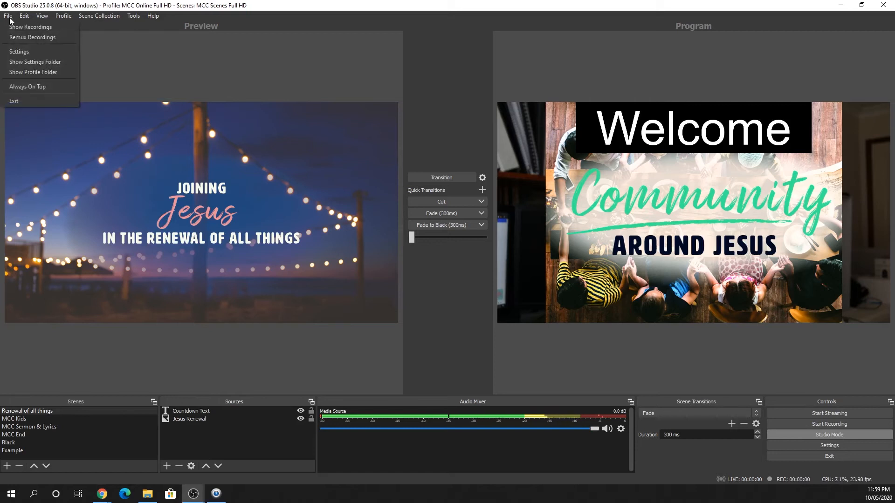
left_click(23, 55)
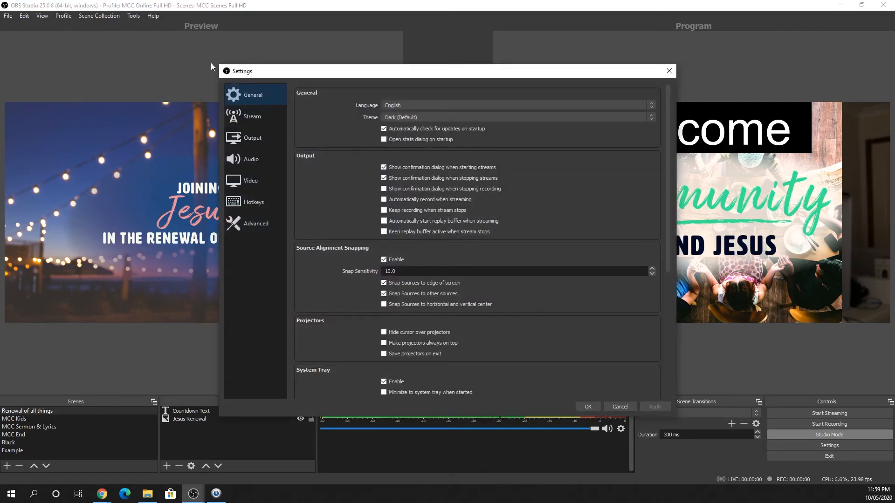
left_click(254, 121)
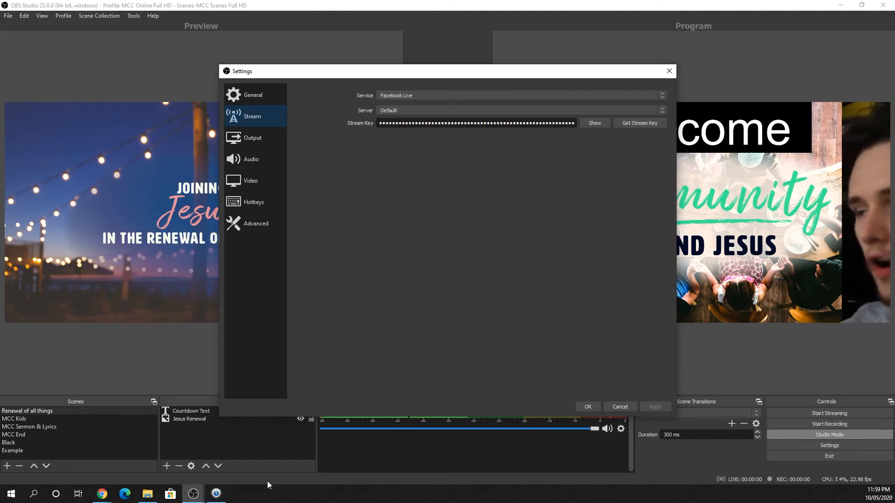
Switch to the new-tab window in Chrome and load Facebook Live Producer at facebook.com/live/producer
mouse_move(102, 495)
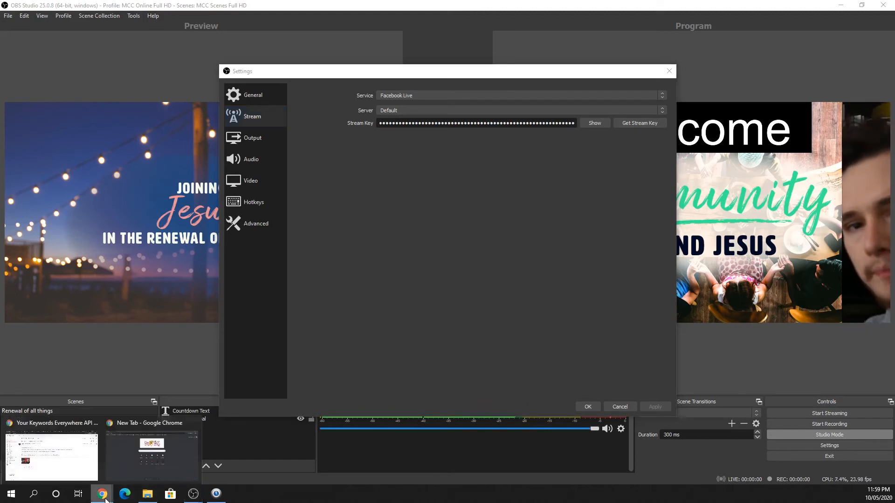
left_click(149, 469)
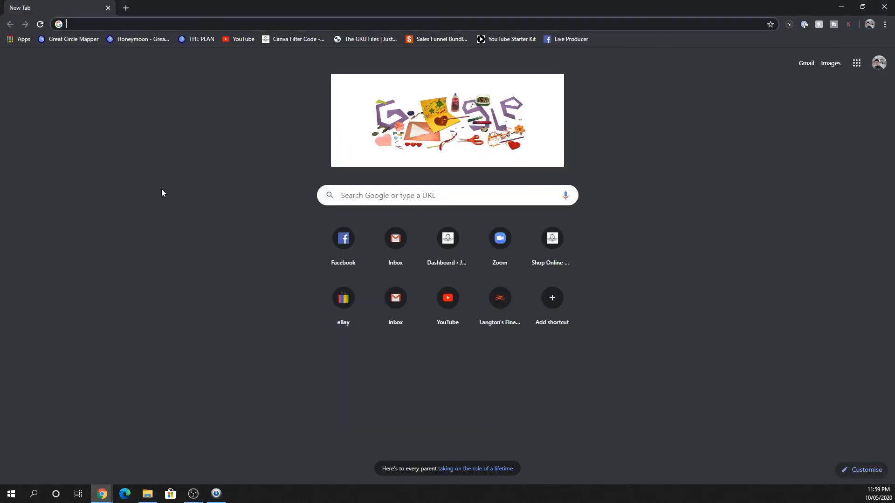
type("f")
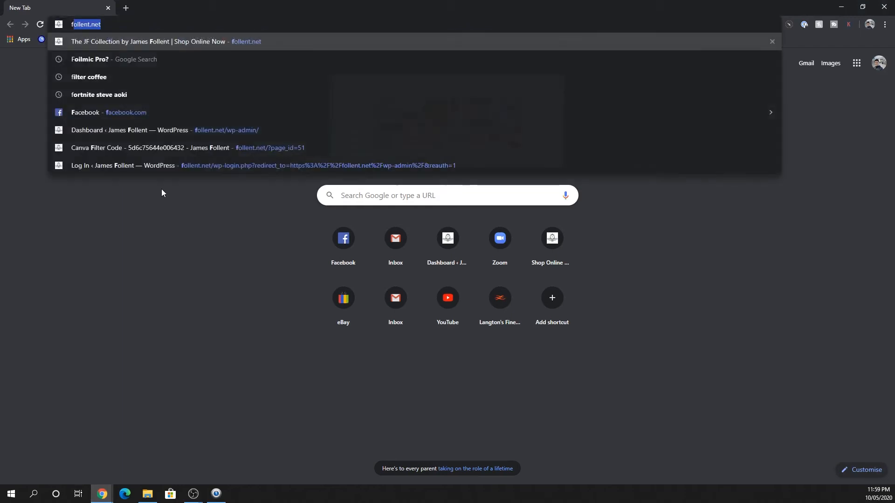
type("ace")
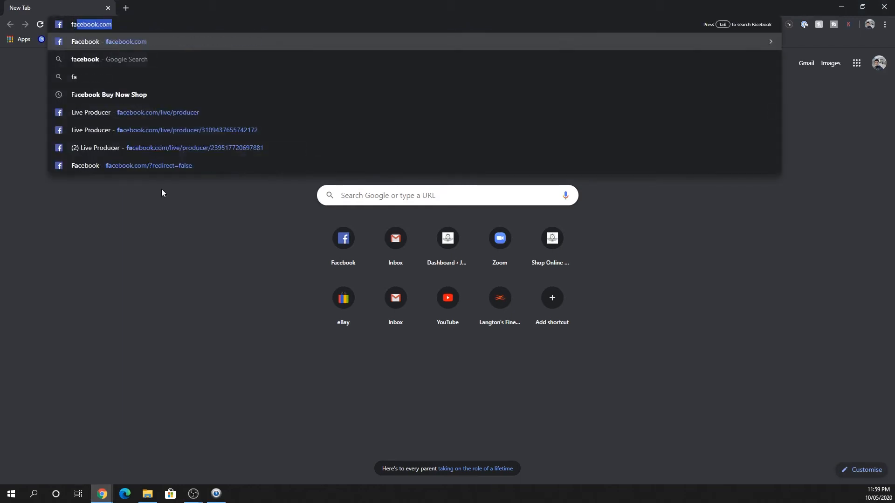
left_click(167, 117)
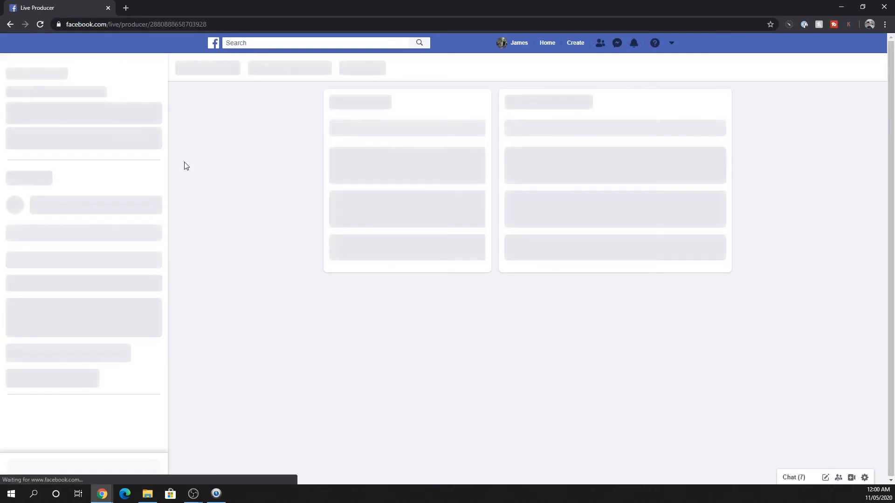
Set the live video to be shared to a managed Page and choose Miranda Congregational Church
scroll(552, 86, "down", 9)
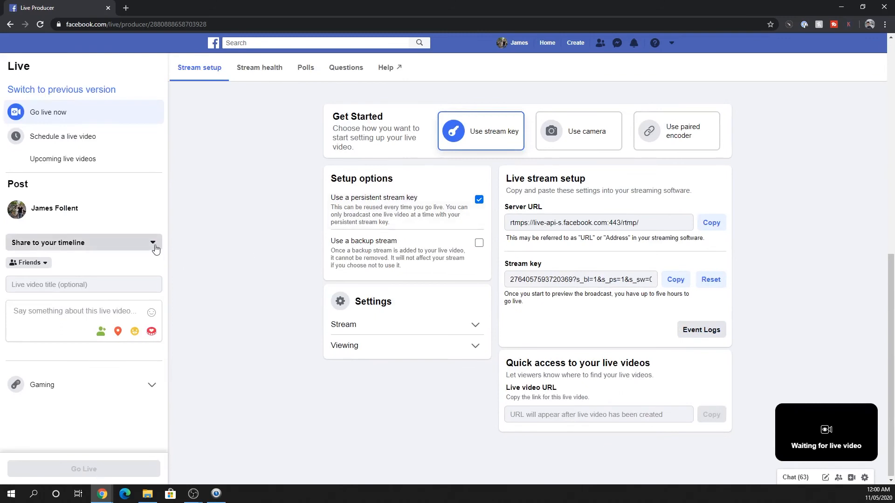
left_click(155, 250)
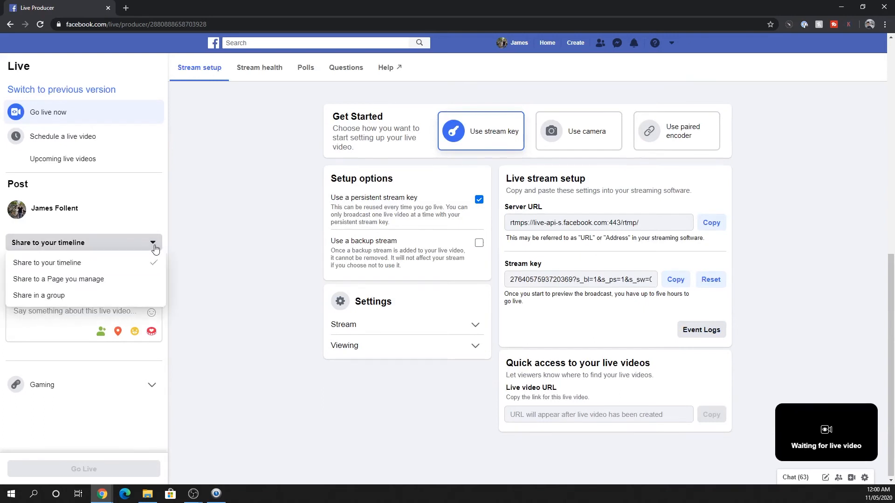
left_click(93, 280)
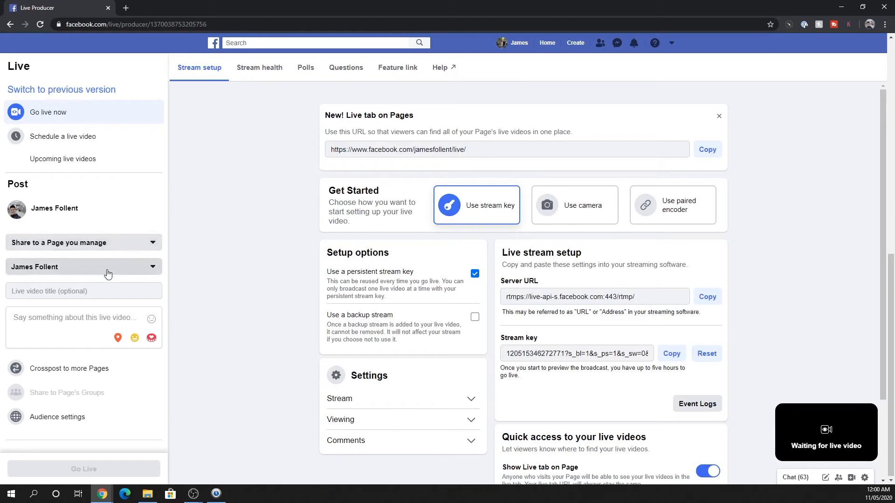
left_click(107, 274)
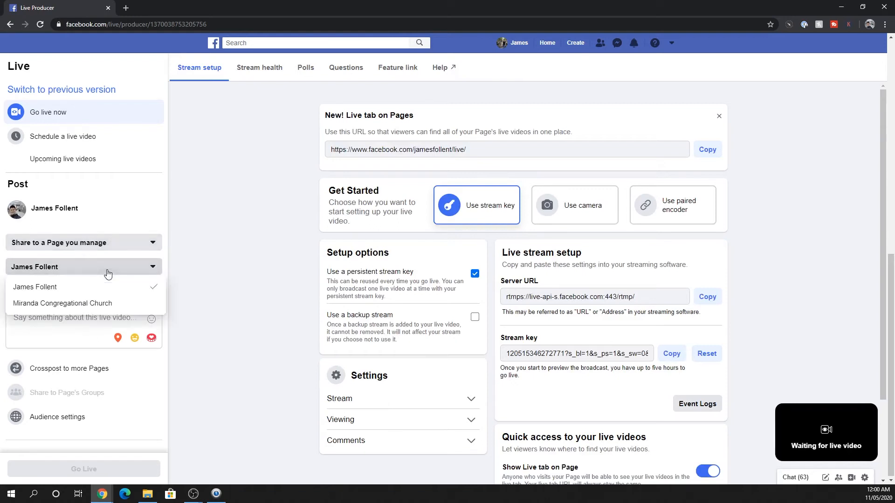
left_click(109, 303)
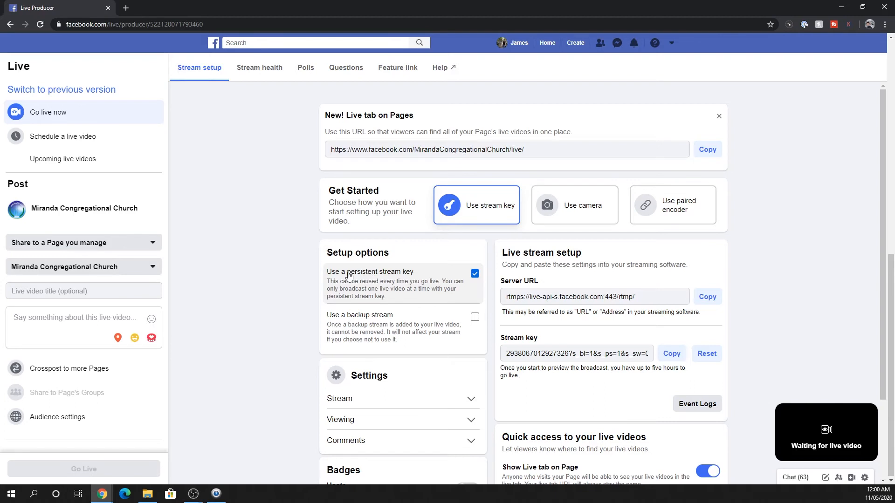
Copy the church page's stream key, return to OBS Studio and accept the Facebook Live stream settings
left_click(676, 359)
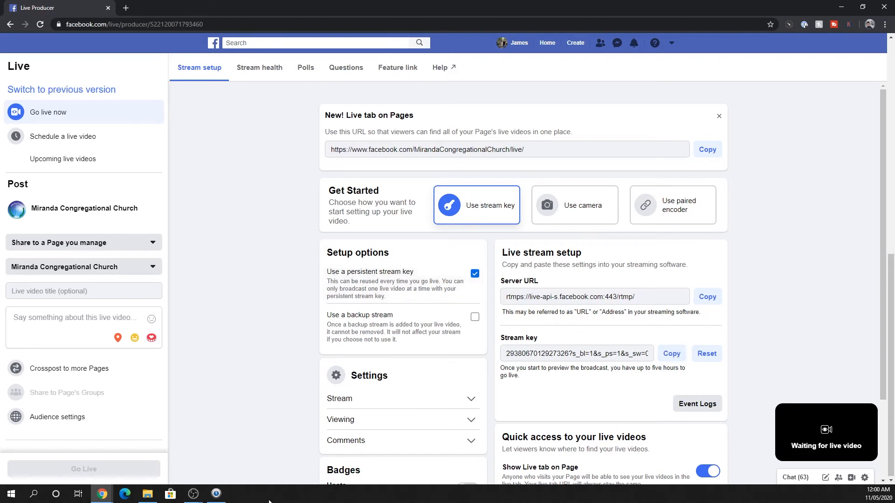
mouse_move(195, 499)
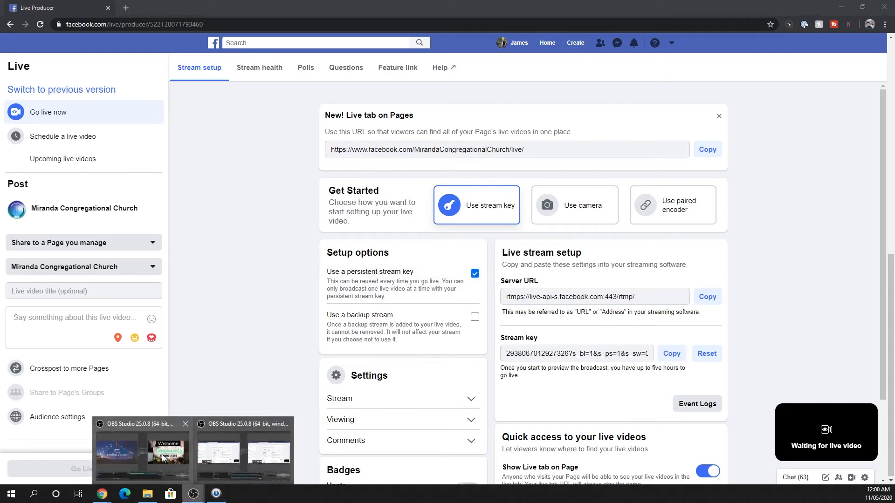
left_click(147, 459)
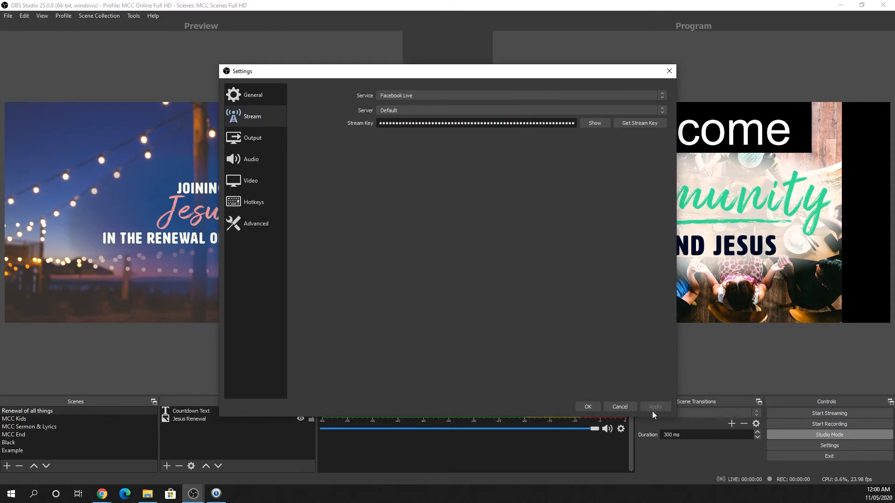
left_click(586, 408)
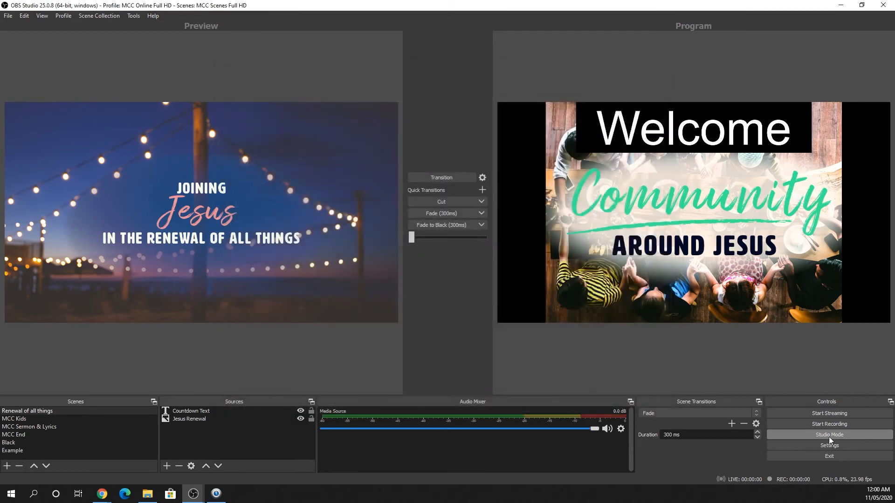
Start streaming from OBS Studio and switch to Live Producer in Chrome to check the incoming video preview
left_click(826, 419)
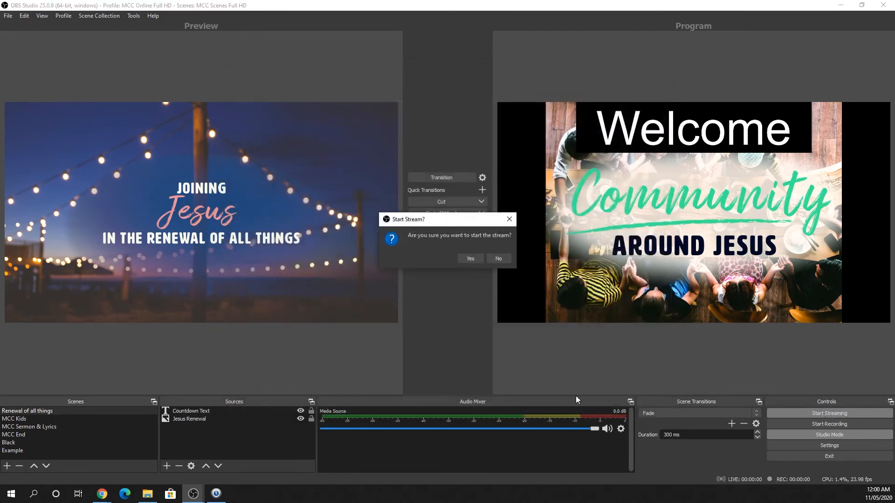
left_click(470, 259)
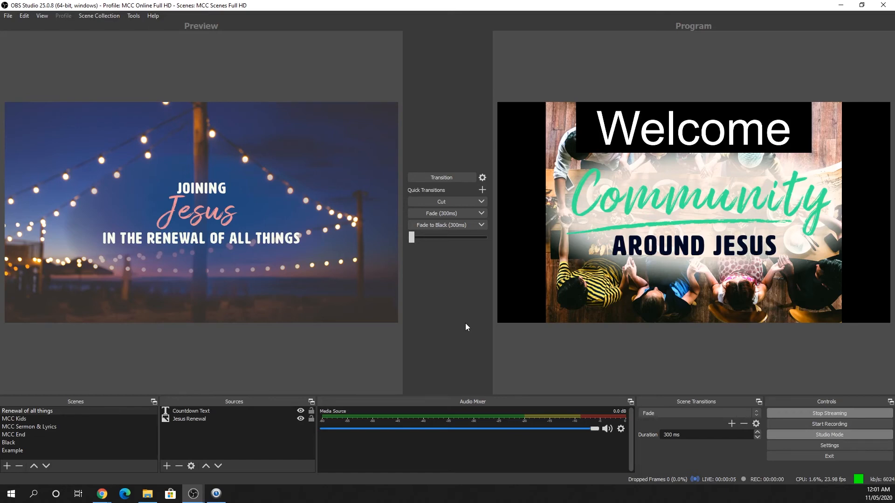
key("alt+Tab")
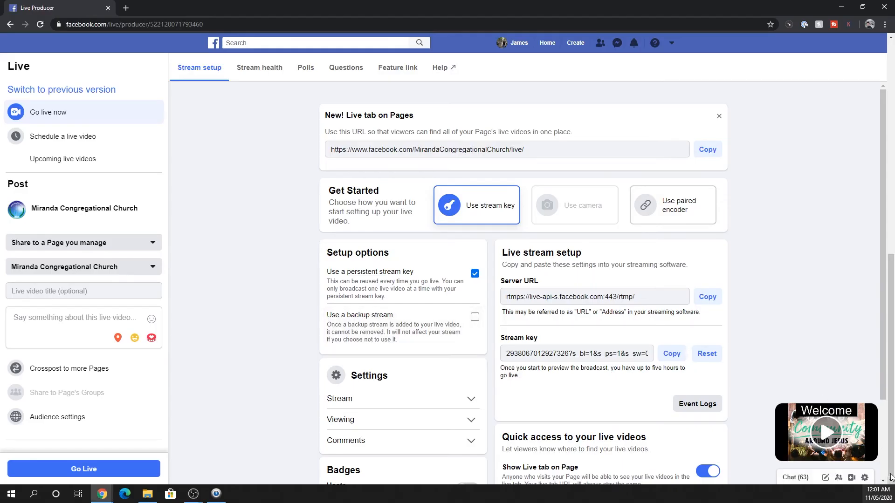
scroll(669, 331, "up", 9)
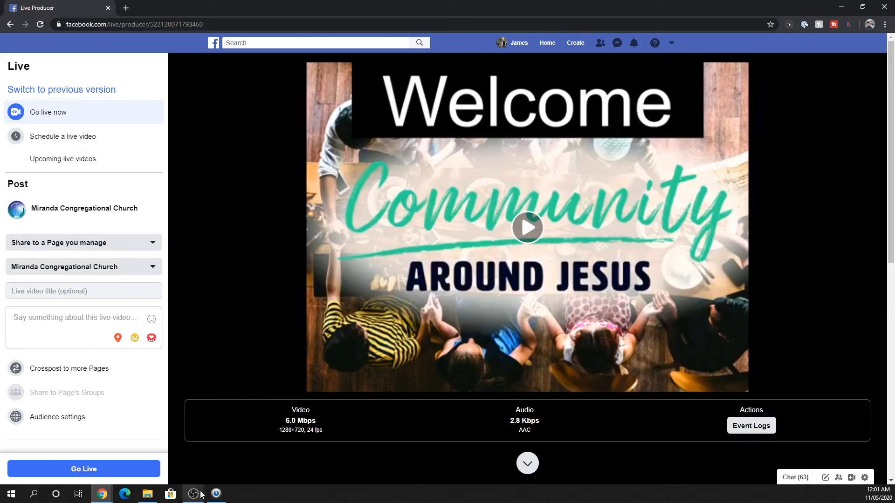
Switch back to OBS Studio and transition the MCC Kids scene to the program output
mouse_move(199, 495)
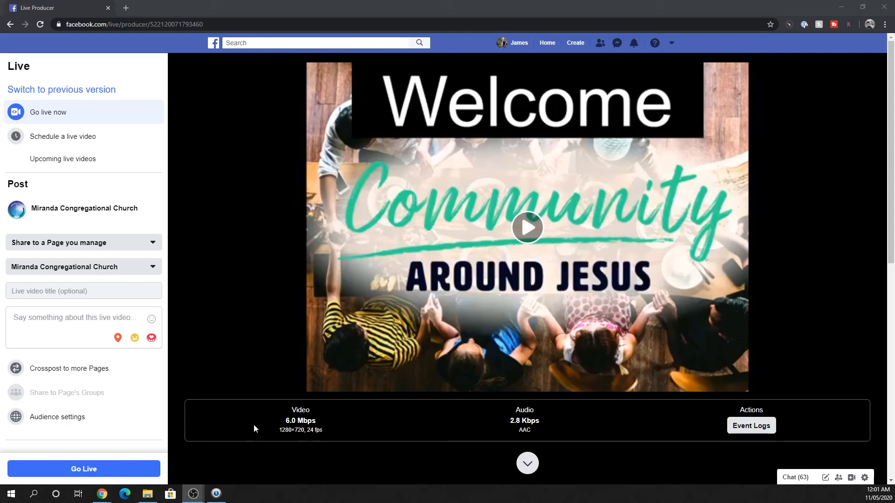
left_click(841, 7)
left_click(43, 419)
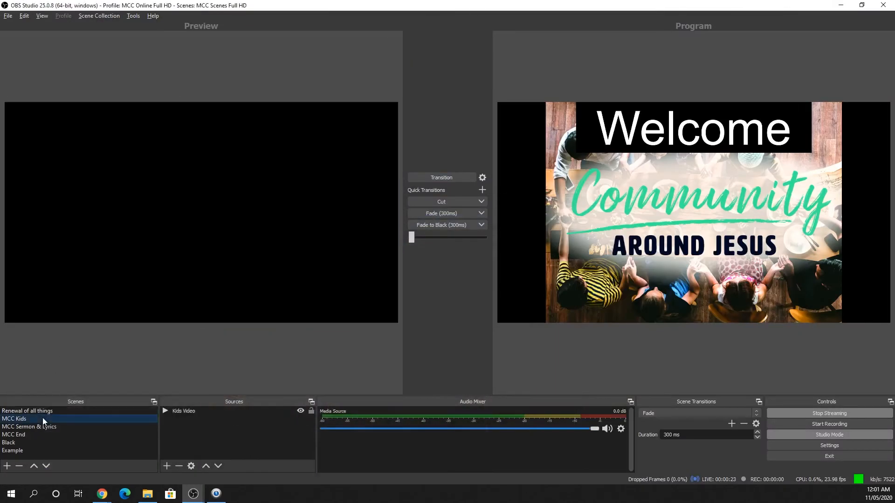
left_click(455, 177)
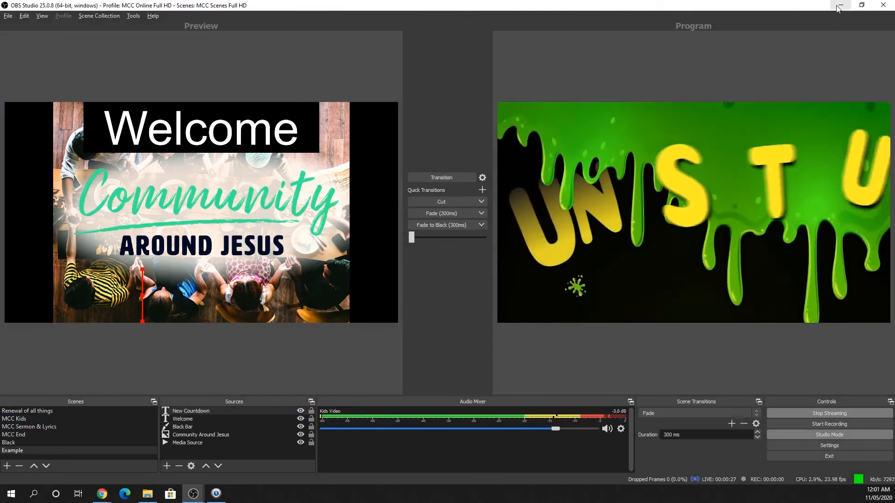
Return to Live Producer in Chrome and check the stream preview for the scene change
left_click(839, 6)
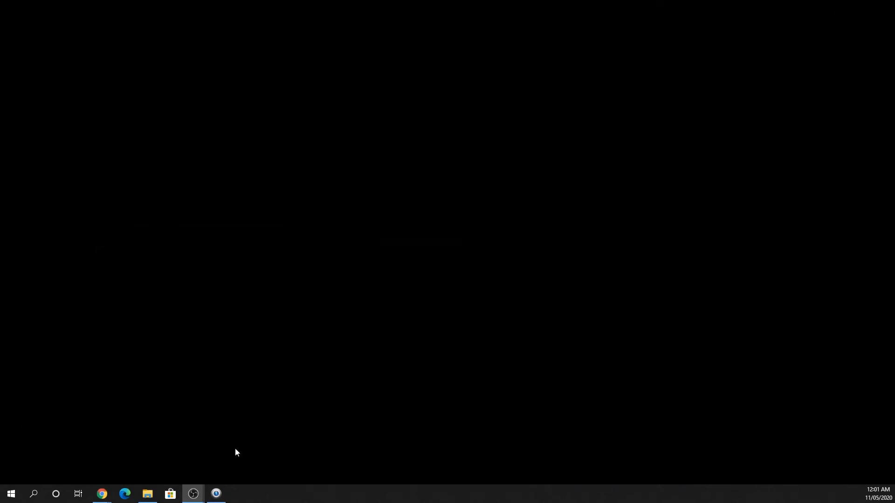
mouse_move(102, 493)
left_click(140, 466)
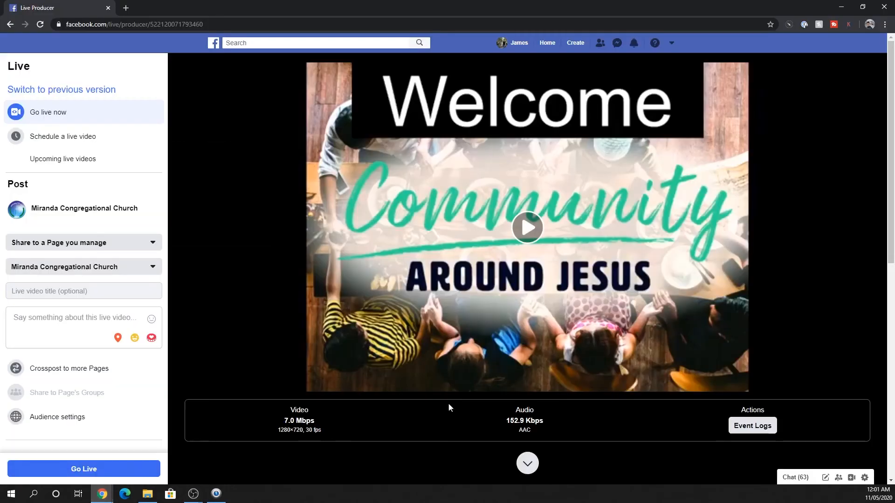
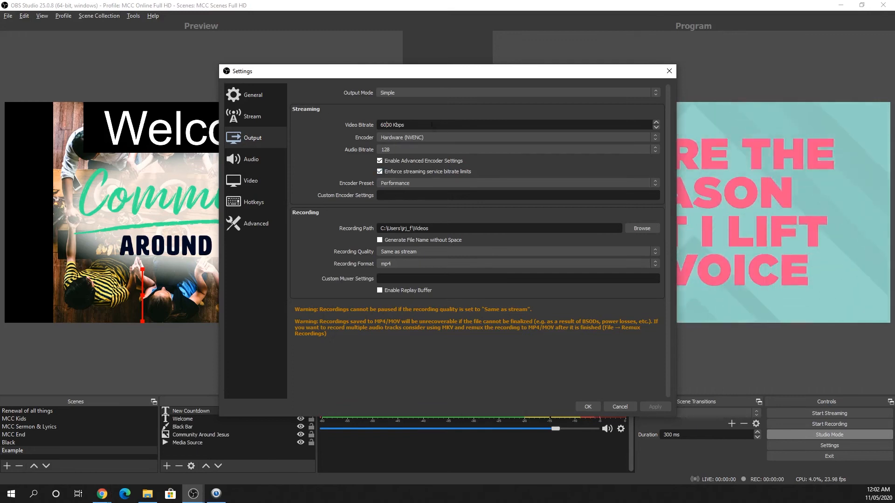
Switch from the OBS output settings to Chrome and open speedtest.net in a new tab
mouse_move(99, 497)
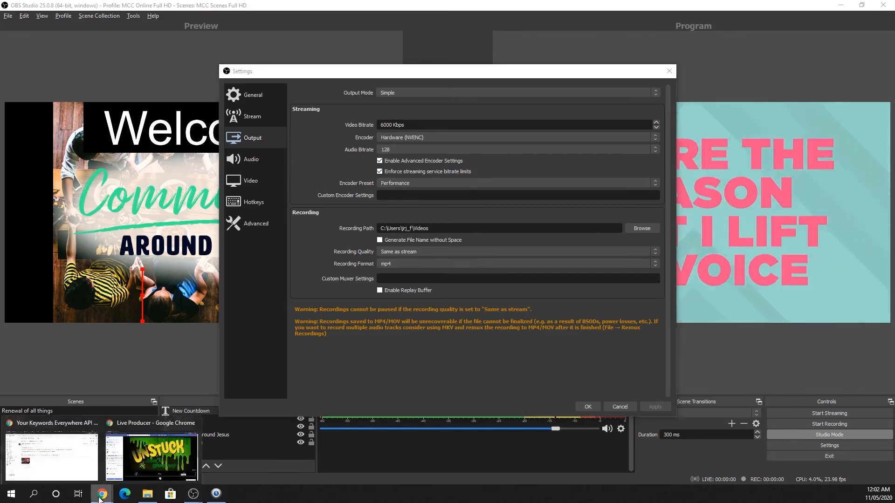
left_click(156, 454)
left_click(126, 8)
type("speedtest.net")
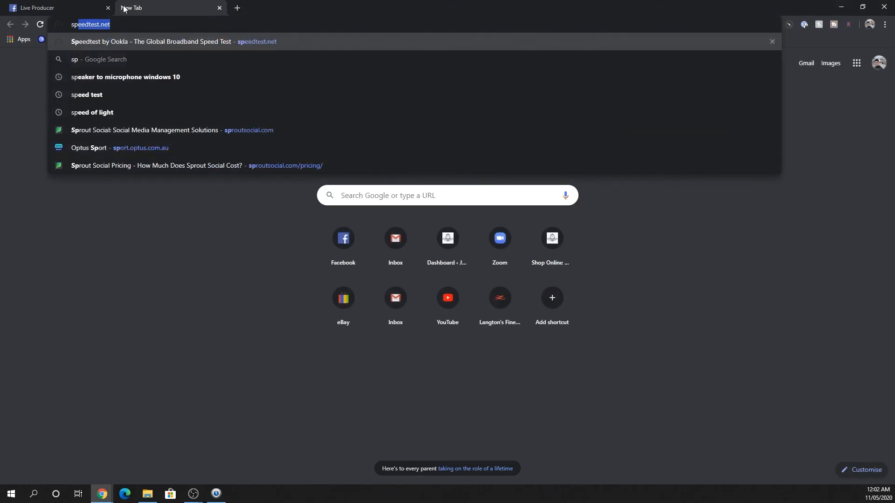
key("Return")
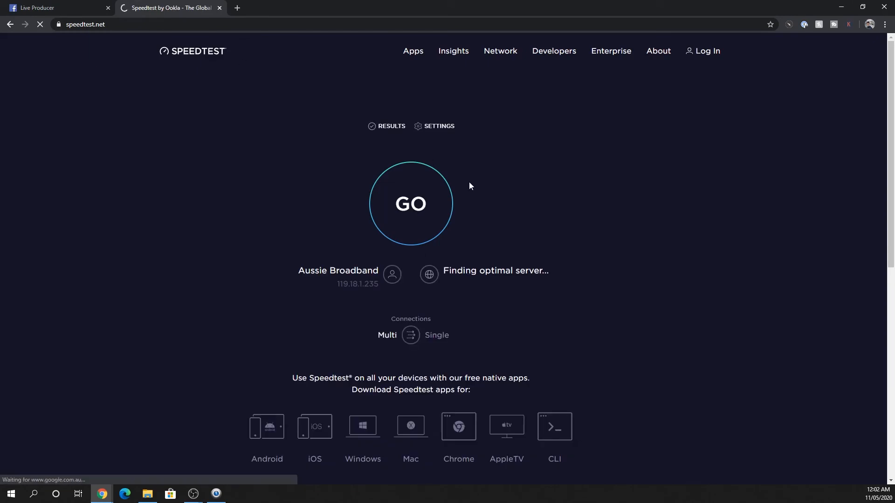
Run the internet speed test and examine the upload speed result
left_click(421, 201)
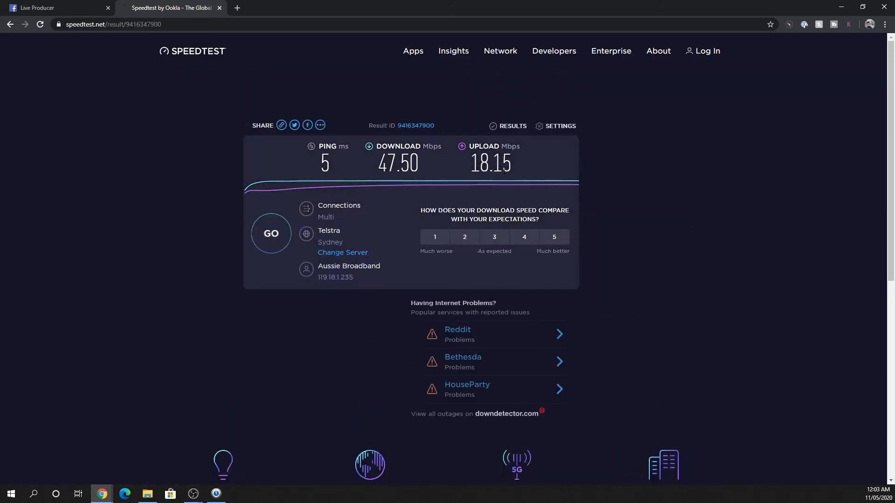
left_click_drag(470, 165, 515, 164)
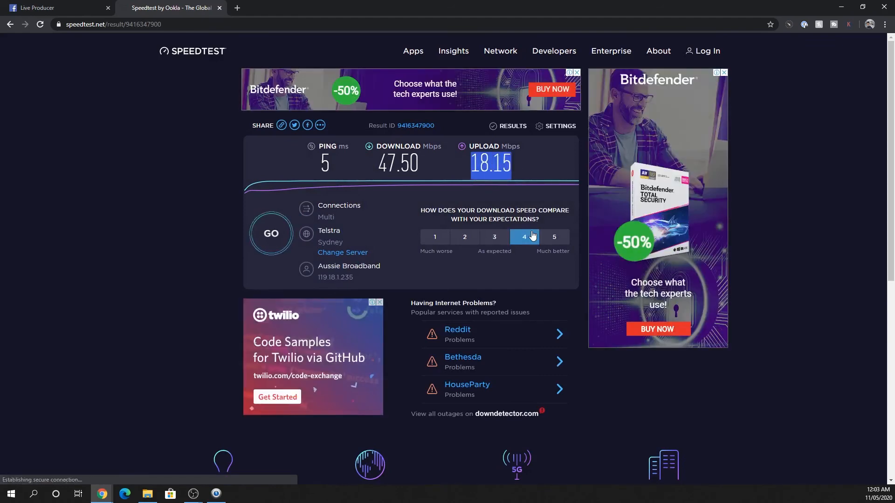
left_click(521, 161)
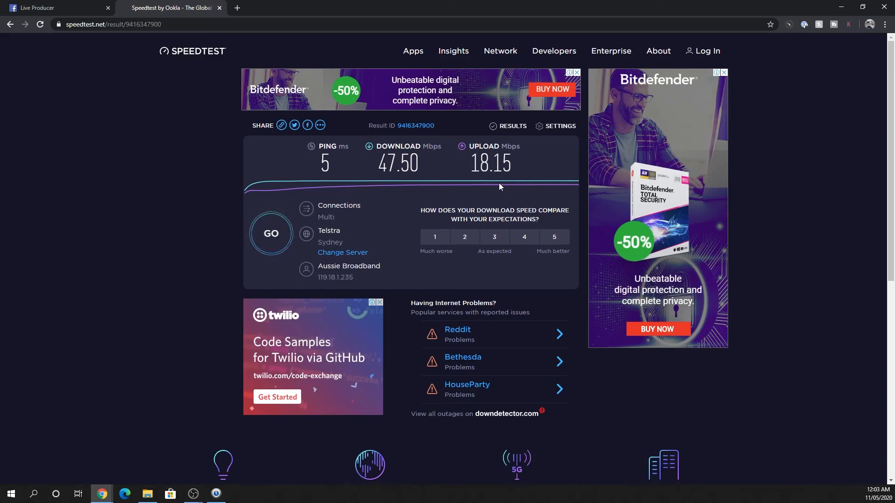
Close the speed test page, return to OBS Studio and select Hardware (NVENC) as the streaming encoder
left_click(220, 8)
left_click(840, 7)
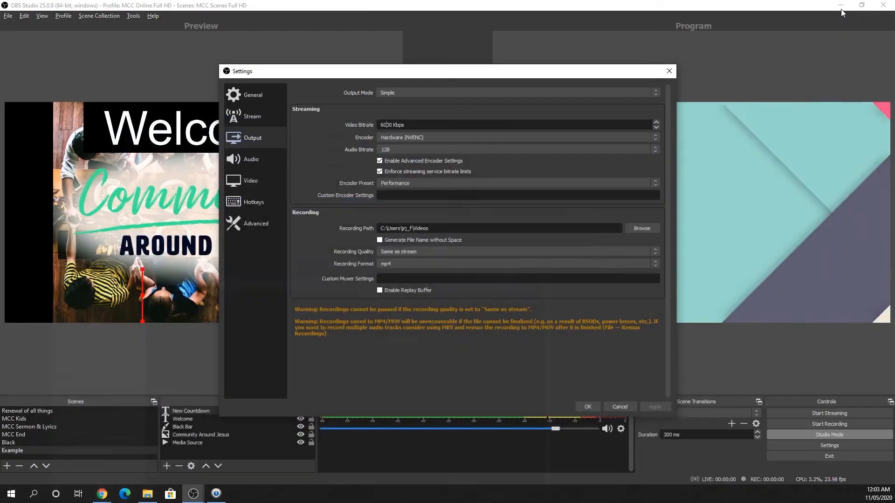
left_click(415, 138)
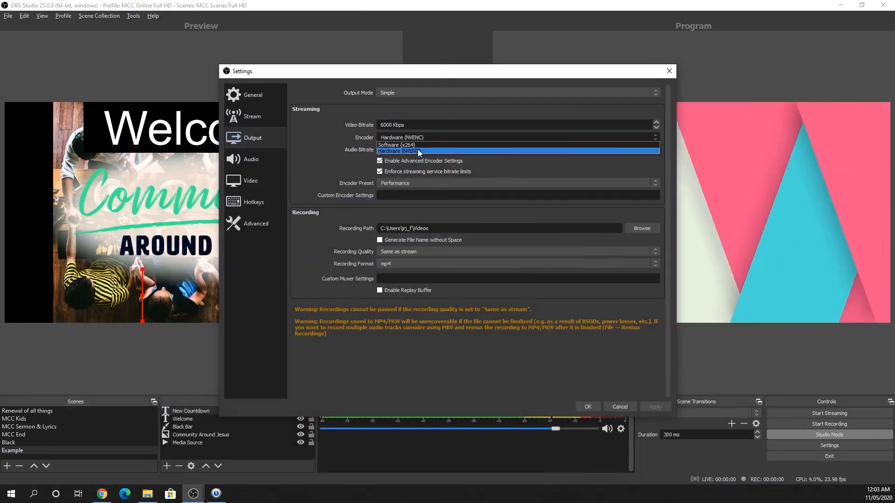
left_click(418, 150)
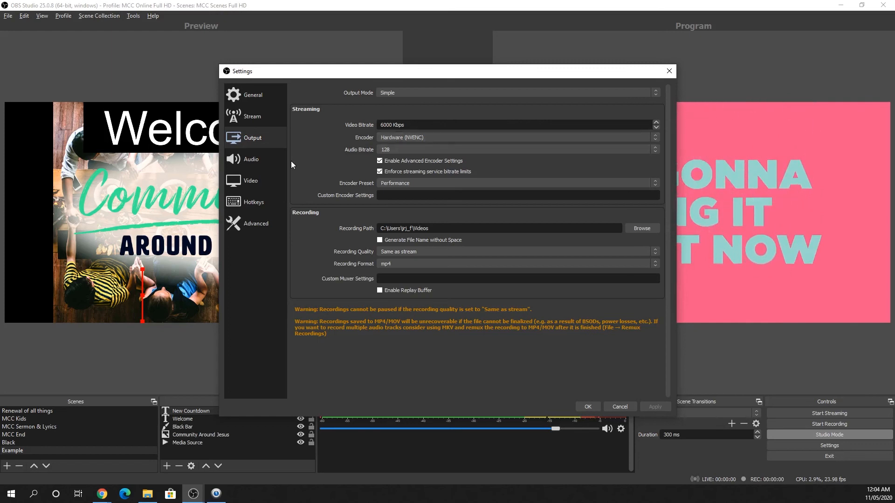
Open the audio settings and select a sample rate of 44.1 kHz
left_click(254, 158)
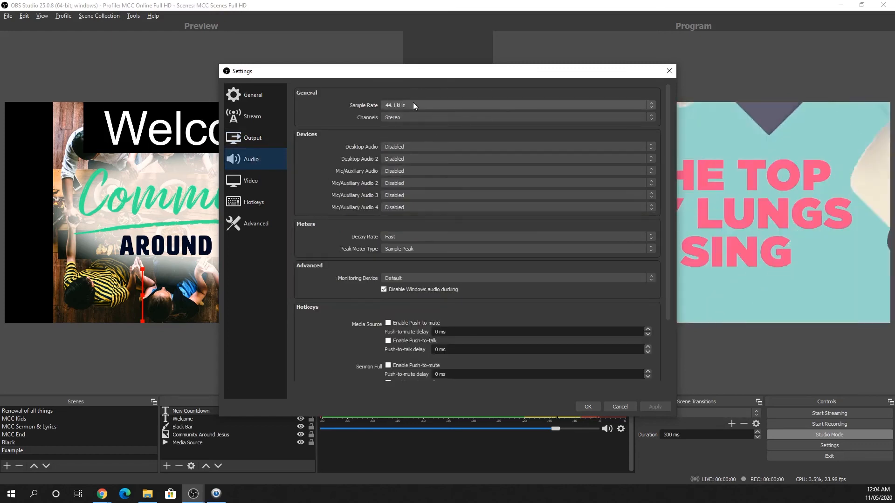
left_click(412, 103)
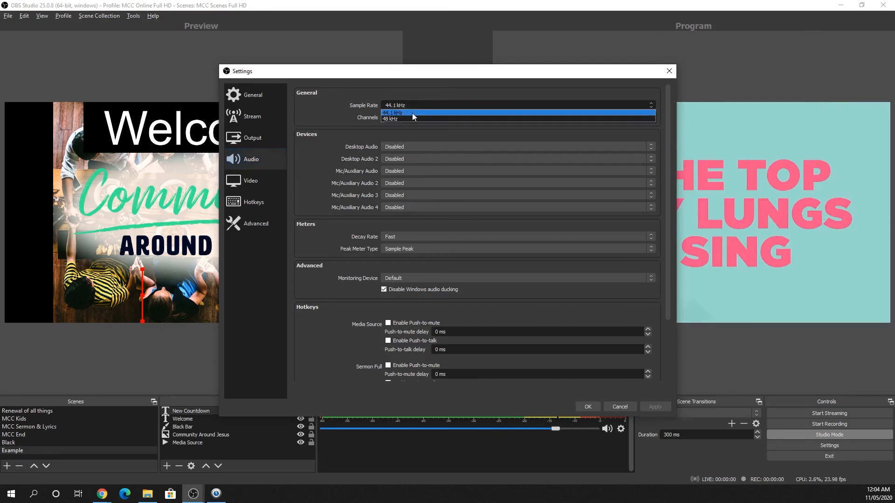
left_click(406, 113)
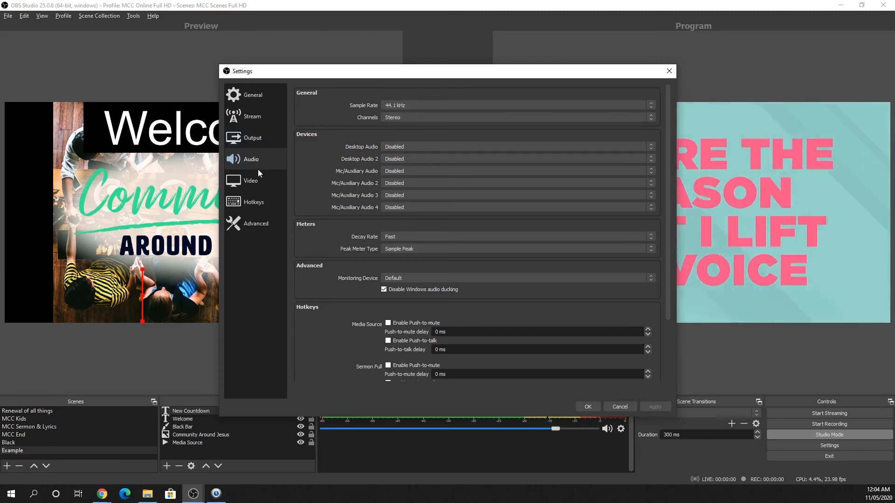
Set the base canvas resolution to 1280x720 and transition the Example scene to the program output
left_click(258, 181)
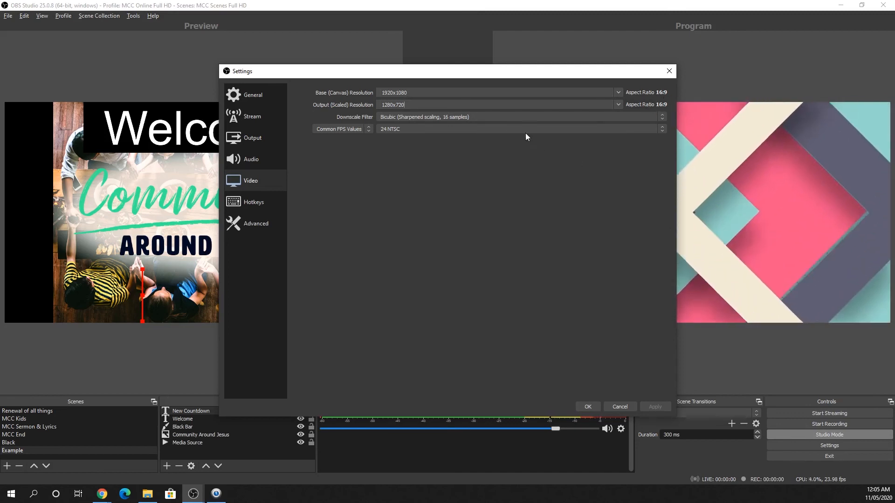
left_click(457, 97)
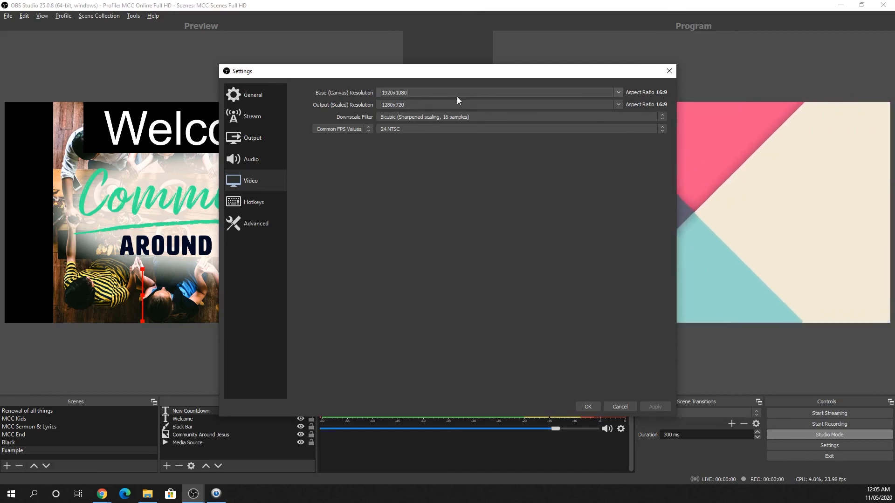
left_click(619, 93)
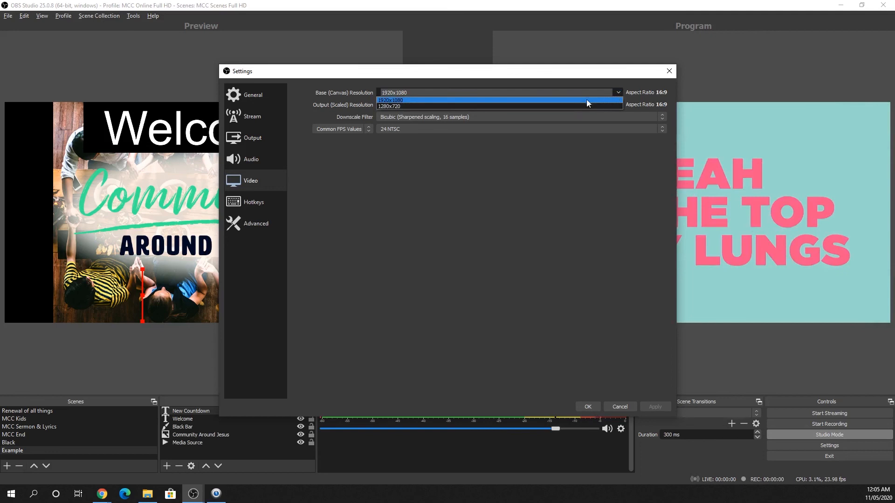
left_click(577, 107)
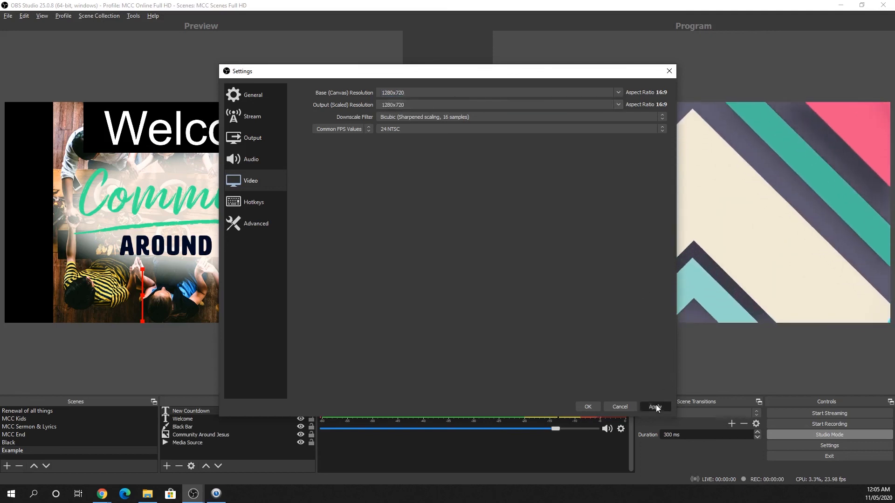
left_click(588, 406)
left_click(445, 178)
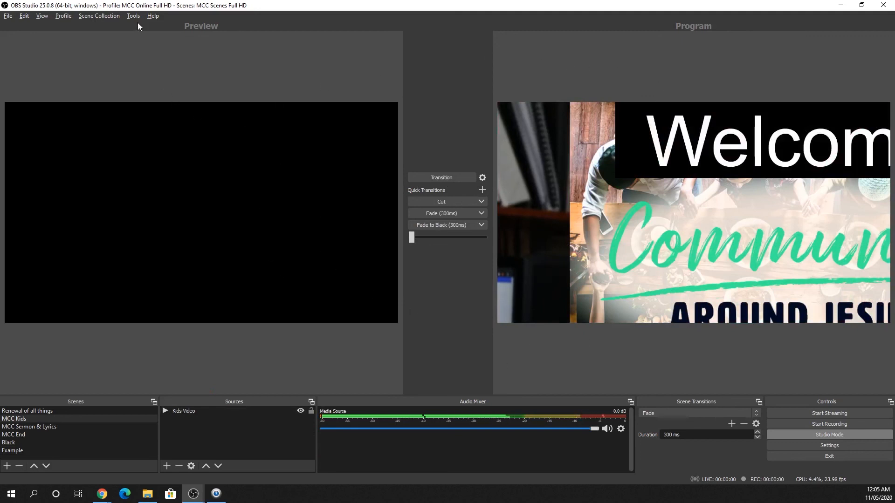
Set the base canvas resolution back to 1920x1080 in the video settings and apply the change
left_click(826, 449)
left_click(248, 186)
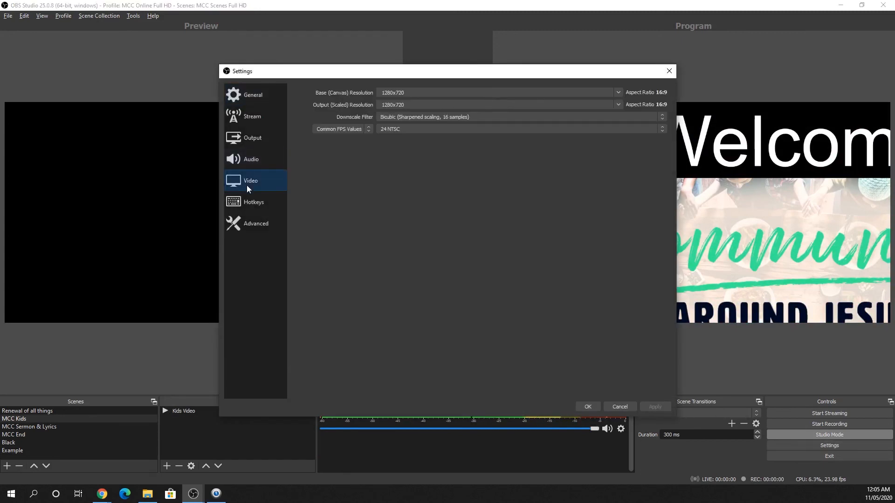
left_click(615, 93)
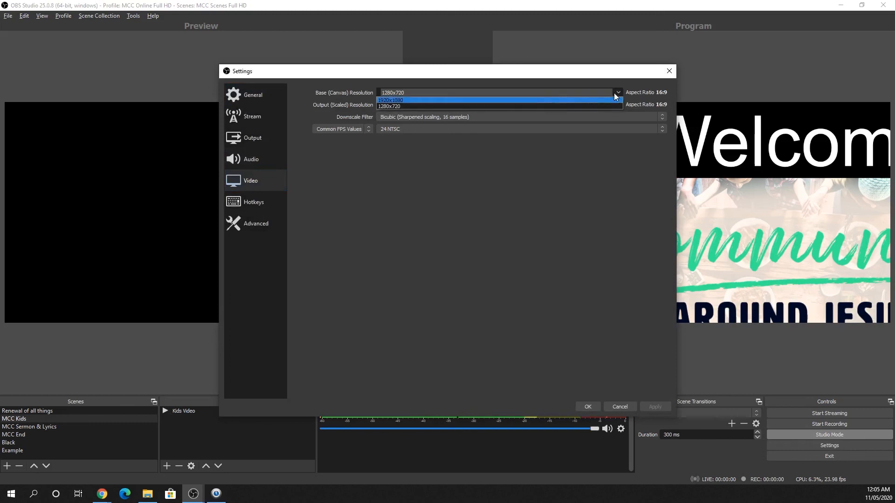
left_click(523, 102)
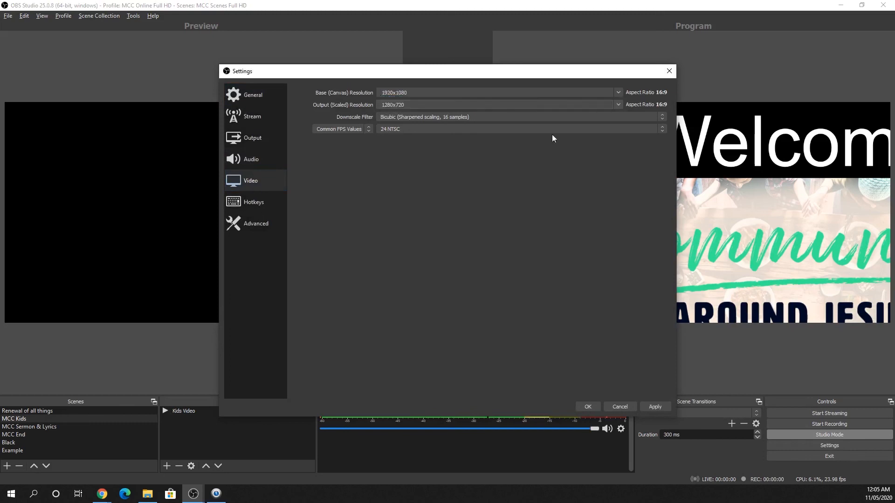
left_click(661, 407)
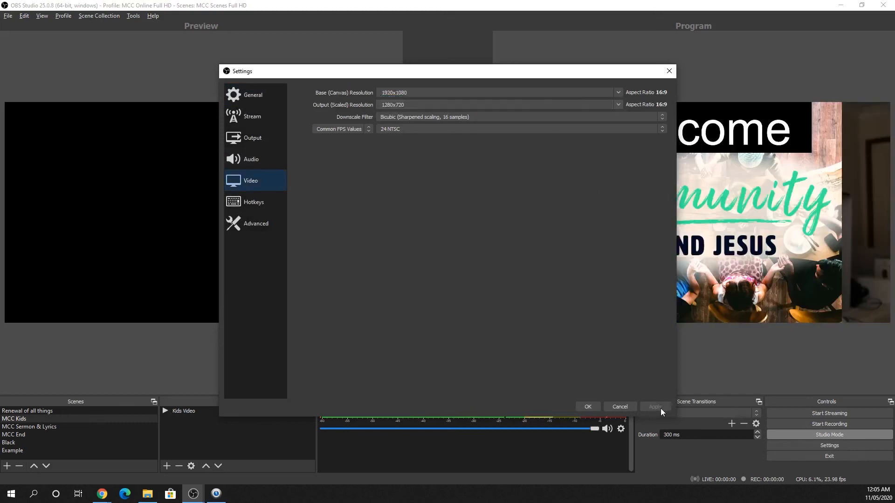
left_click(594, 409)
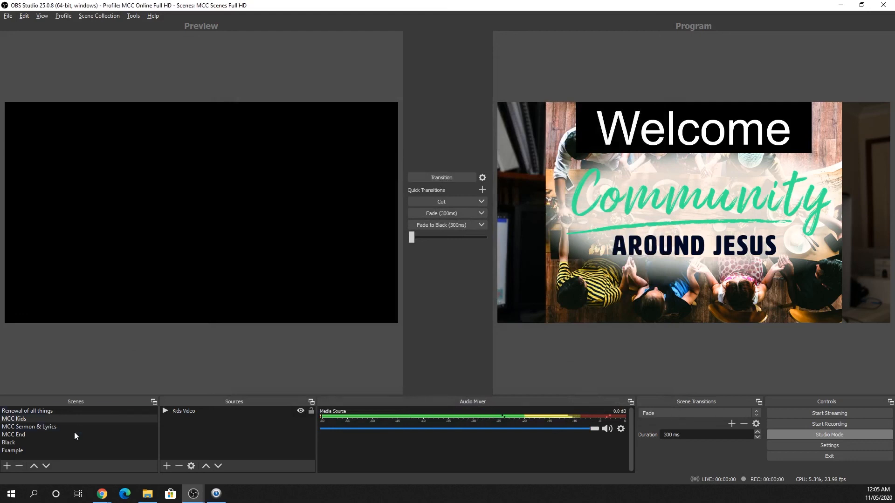
Transition the Renewal of all things scene to the program output and reopen the video settings
left_click(66, 412)
left_click(440, 180)
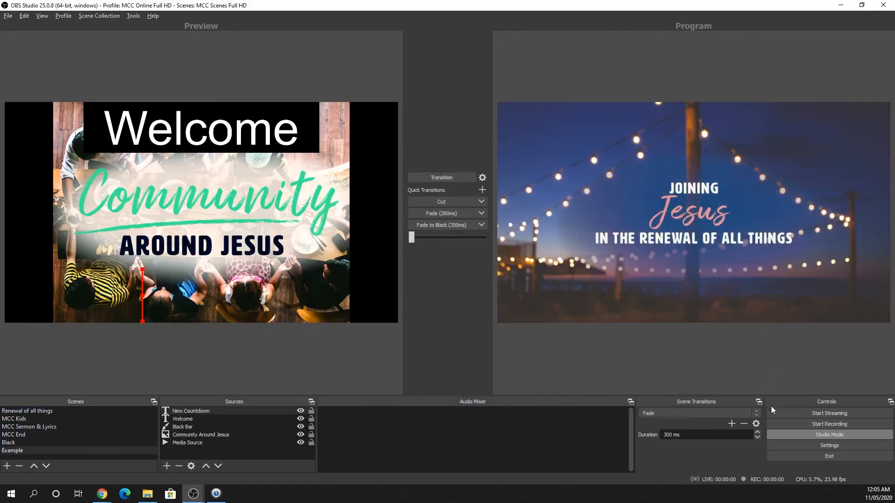
left_click(803, 447)
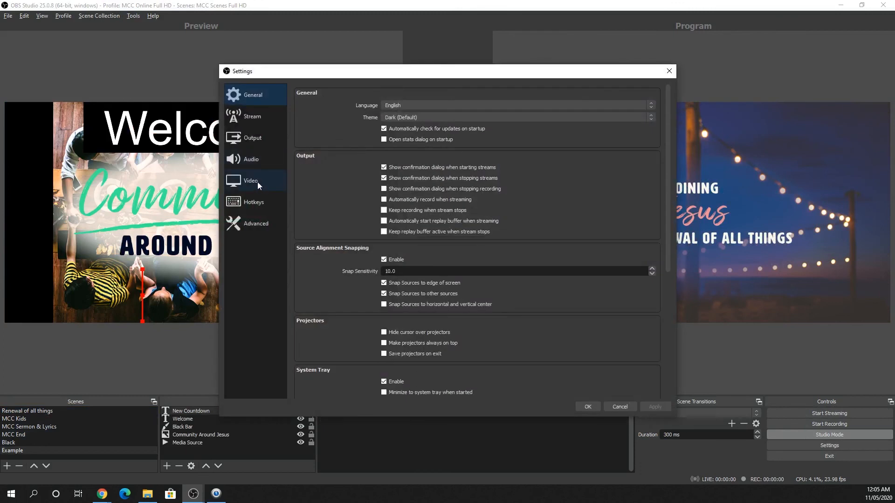
left_click(256, 180)
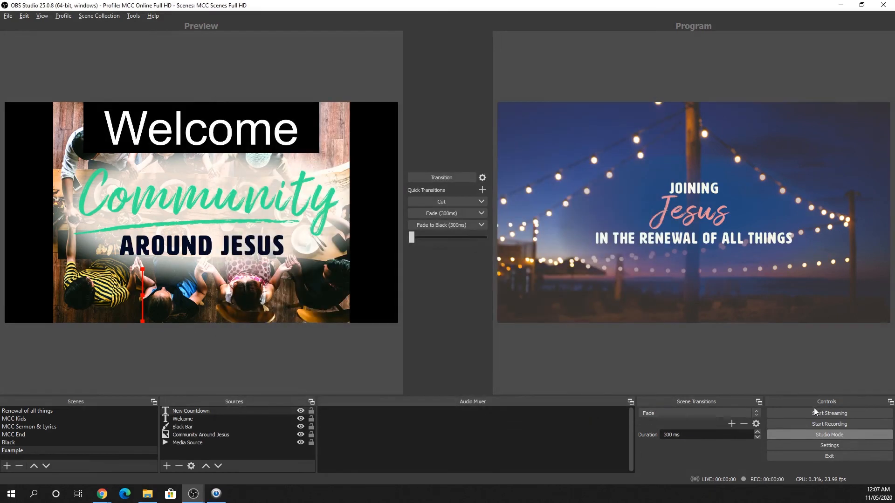
Start the stream and switch to Live Producer in Chrome to check the incoming video preview
left_click(817, 413)
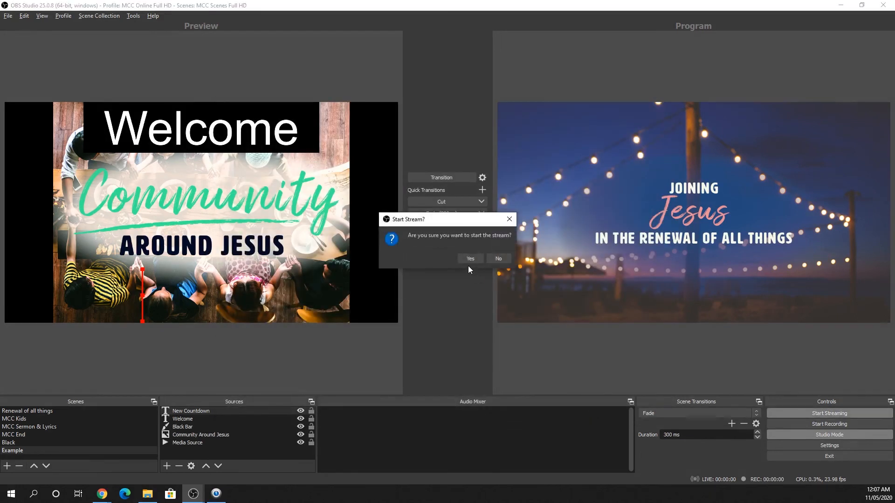
left_click(471, 259)
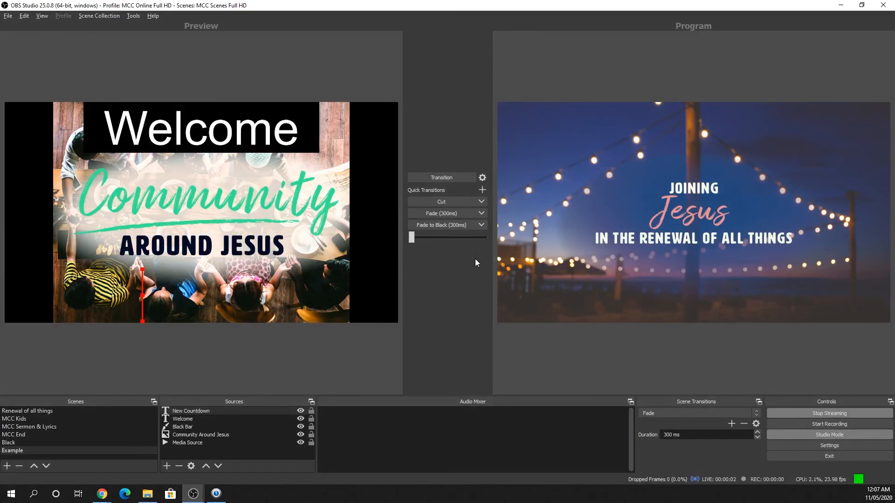
mouse_move(112, 496)
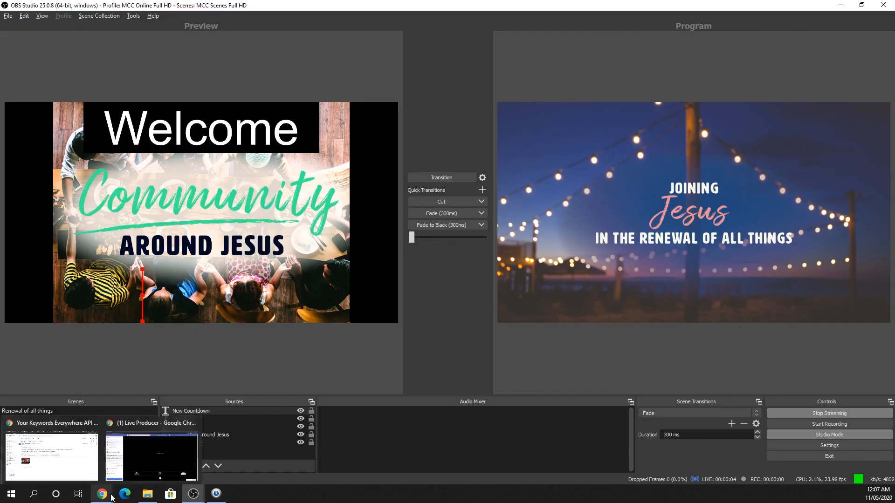
left_click(146, 455)
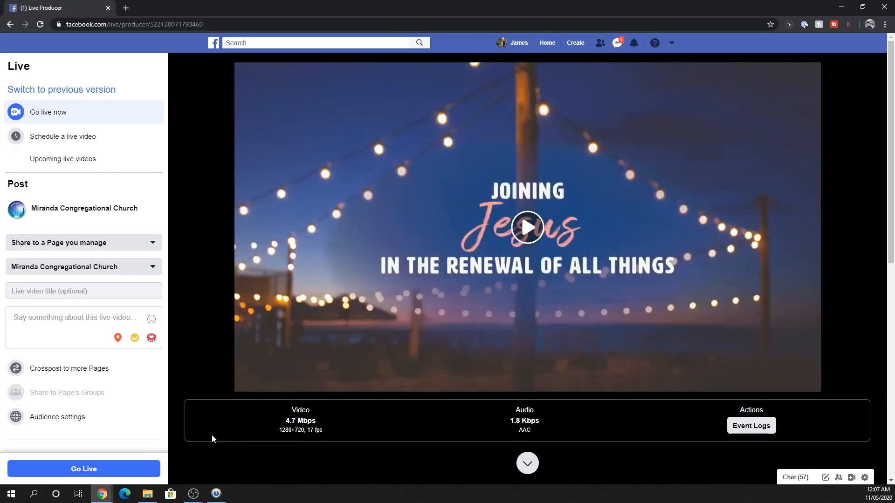